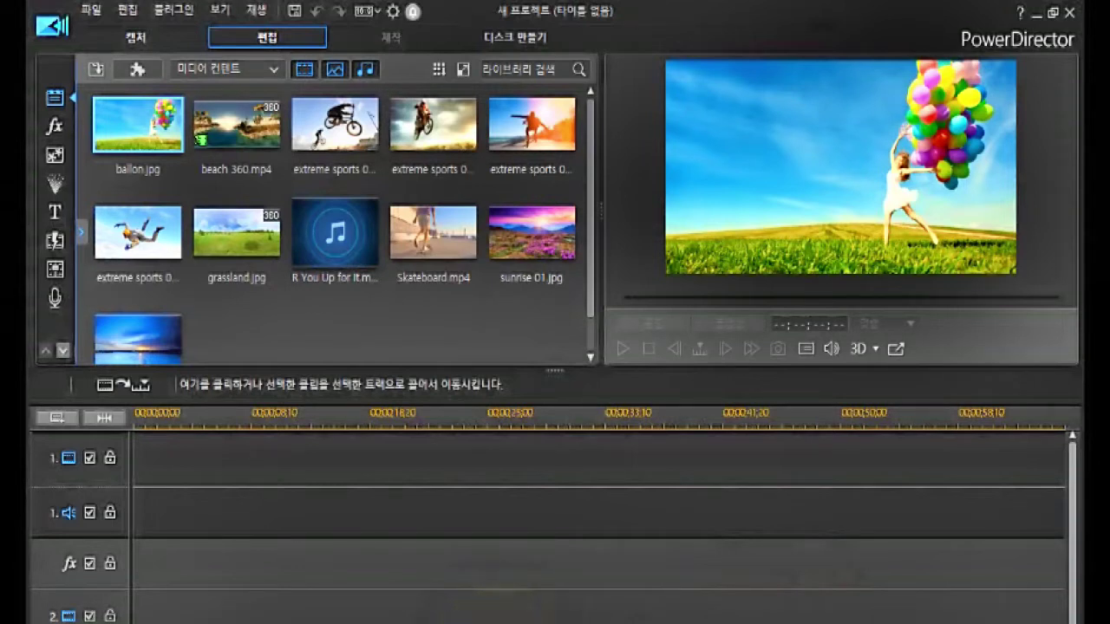
# Step: Remove all the sample media from the media library
pyautogui.click(518, 343)
pyautogui.moveTo(518, 338); pyautogui.dragTo(128, 126)
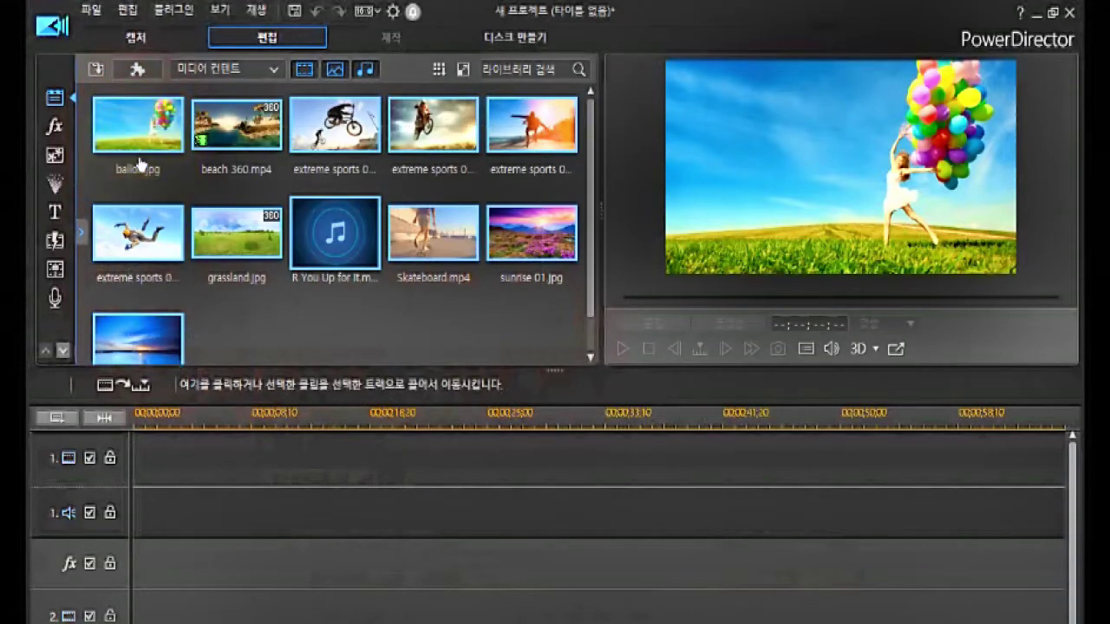
pyautogui.press('Delete')
# Step: Import the five photos from 2015-06-14_144429.jpg to 2015-06-14_150741.jpg into the media library
pyautogui.click(95, 68)
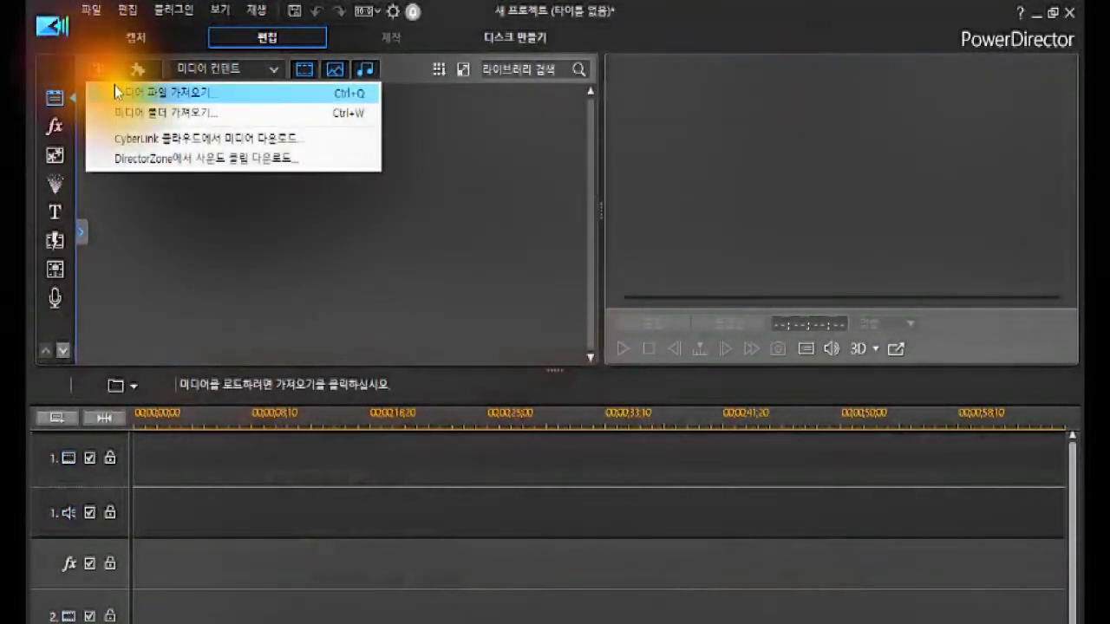
pyautogui.click(116, 90)
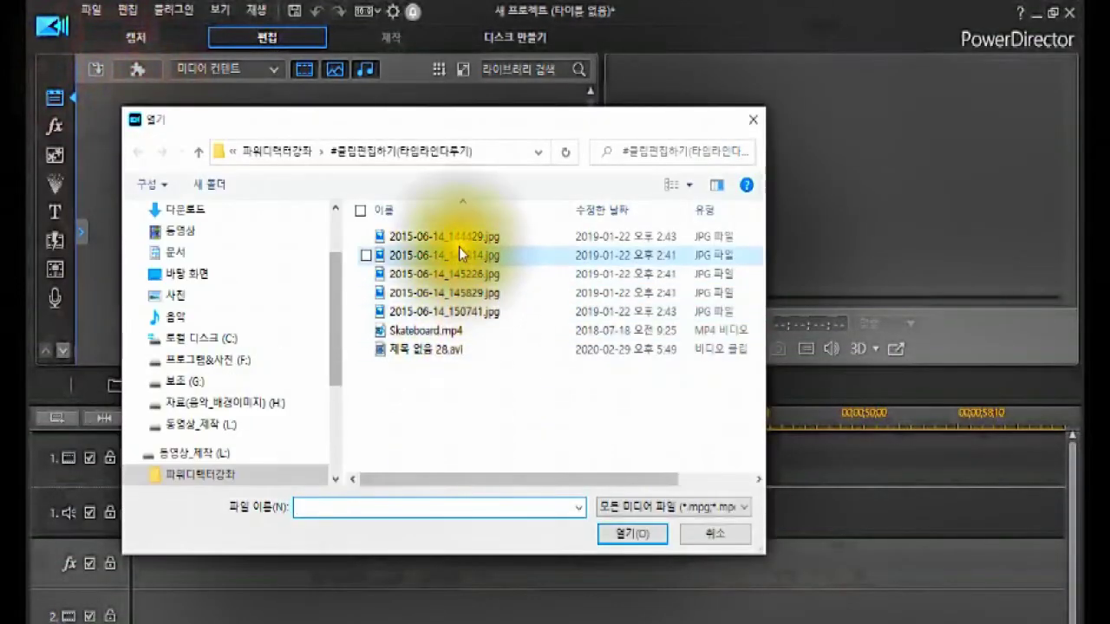
pyautogui.click(460, 249)
pyautogui.click(490, 235)
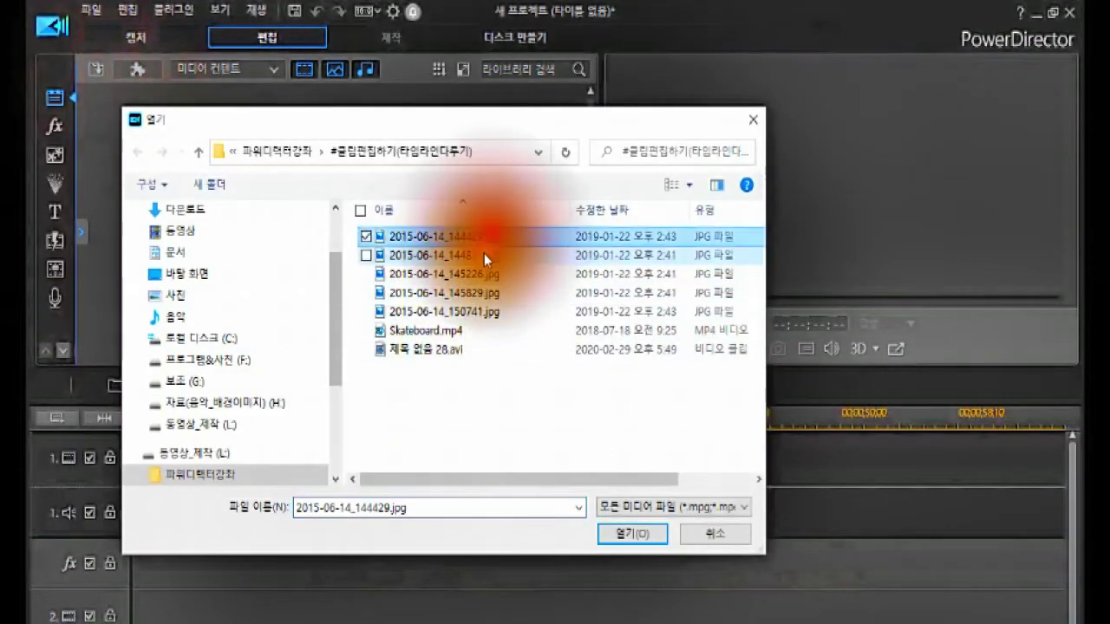
pyautogui.keyDown('shift'); pyautogui.click(470, 310); pyautogui.keyUp('shift')
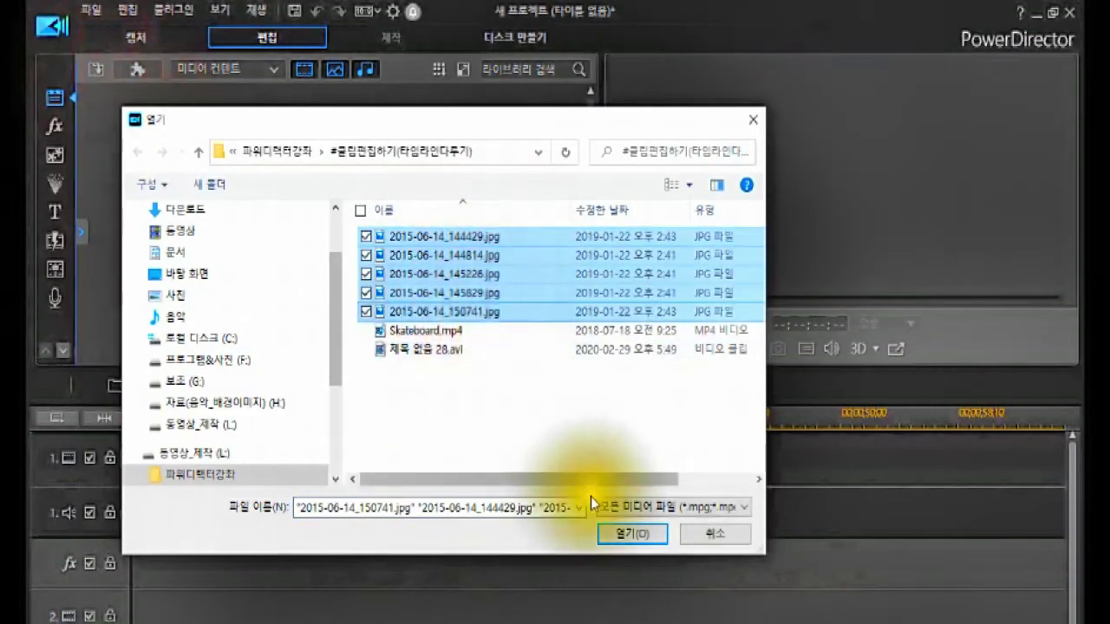
pyautogui.click(626, 535)
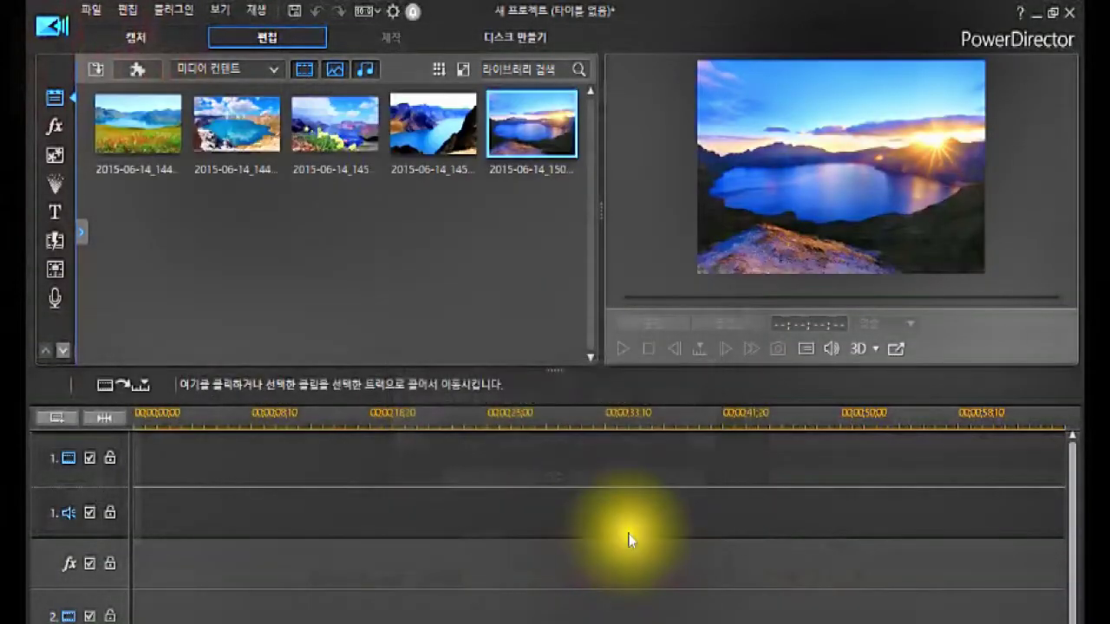
# Step: Select the first library photo and extend the selection to all photos in the media library at once
pyautogui.click(286, 313)
pyautogui.click(135, 124)
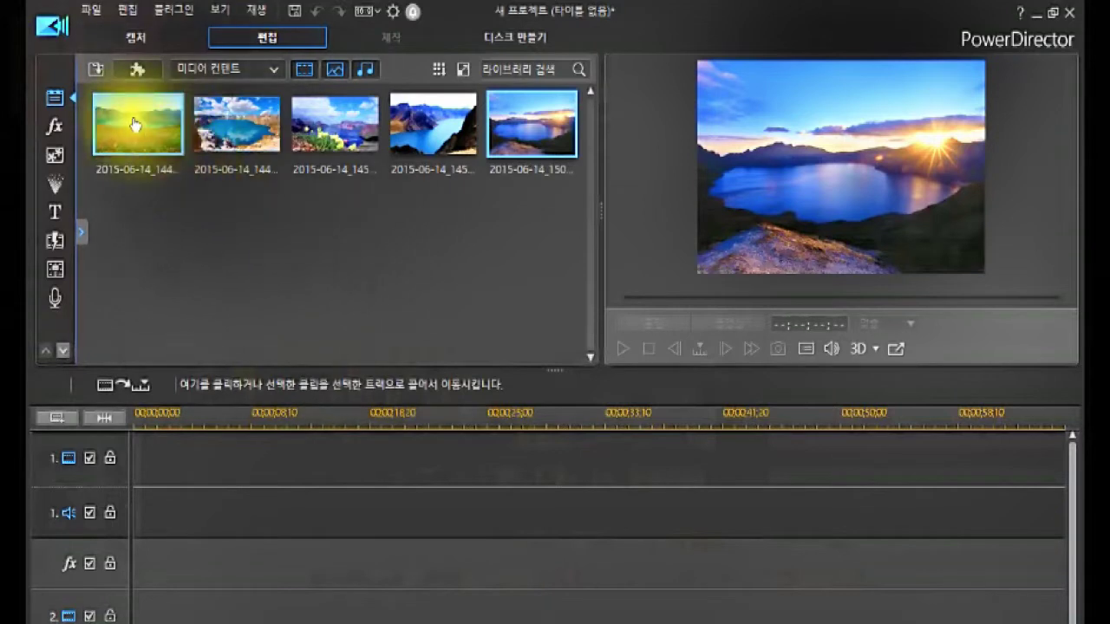
pyautogui.click(134, 124)
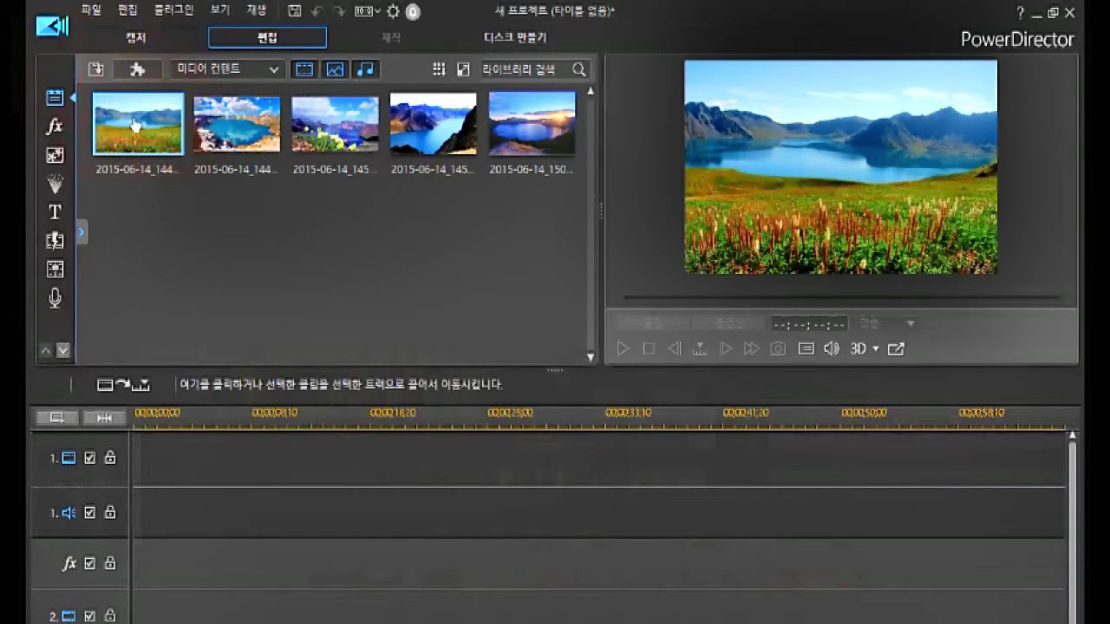
pyautogui.hotkey('ctrl', 'a')
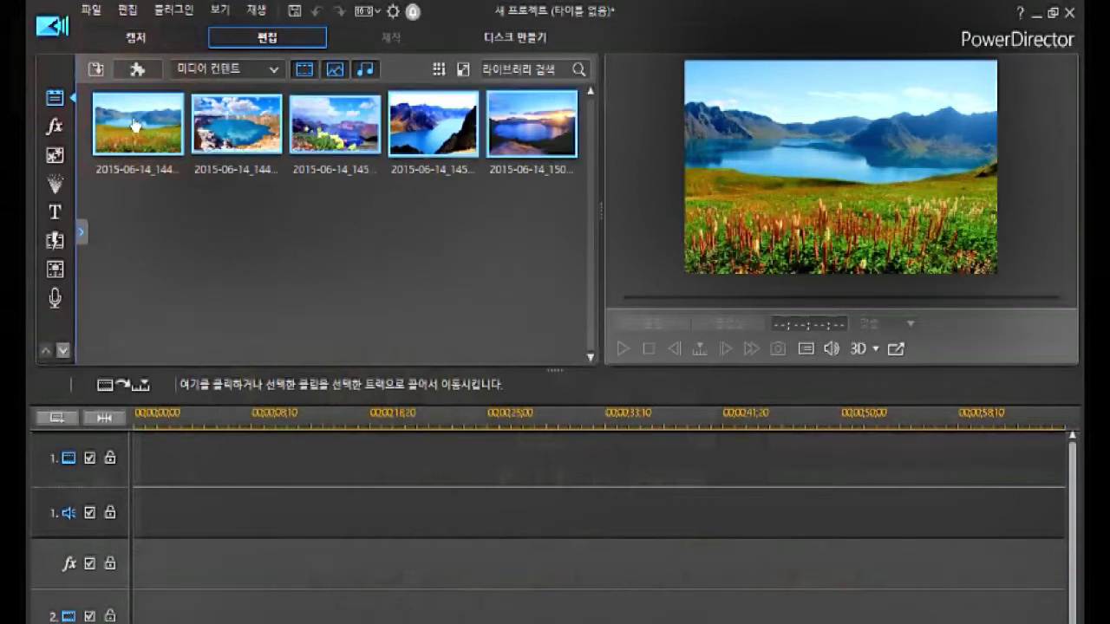
# Step: Select the photos as a continuous range from the first to the last, and clear the selection
pyautogui.click(134, 126)
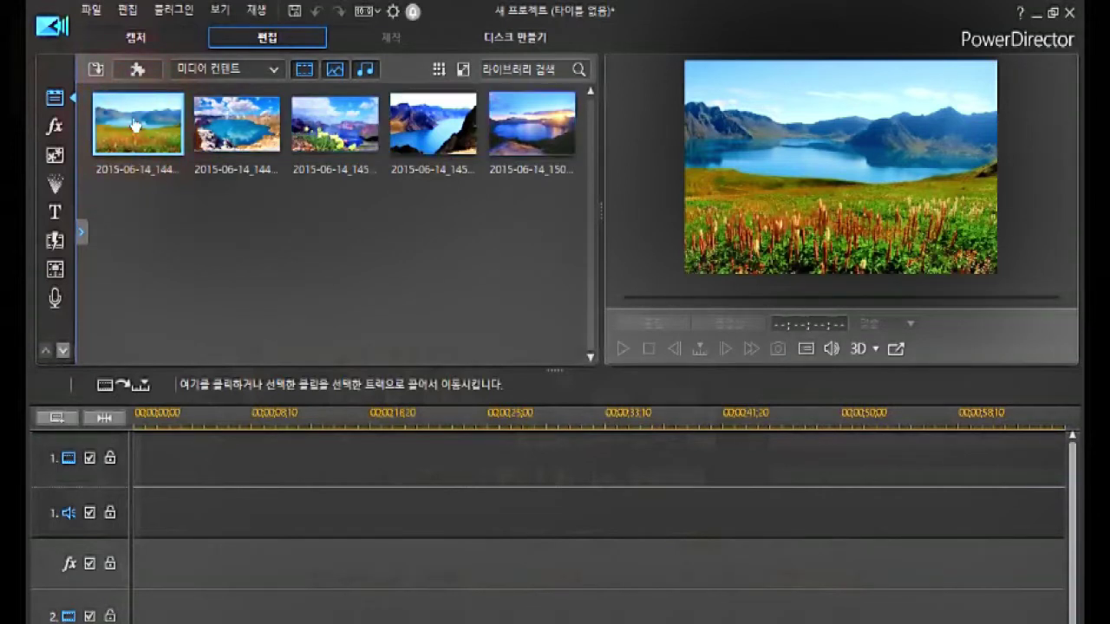
pyautogui.click(134, 125)
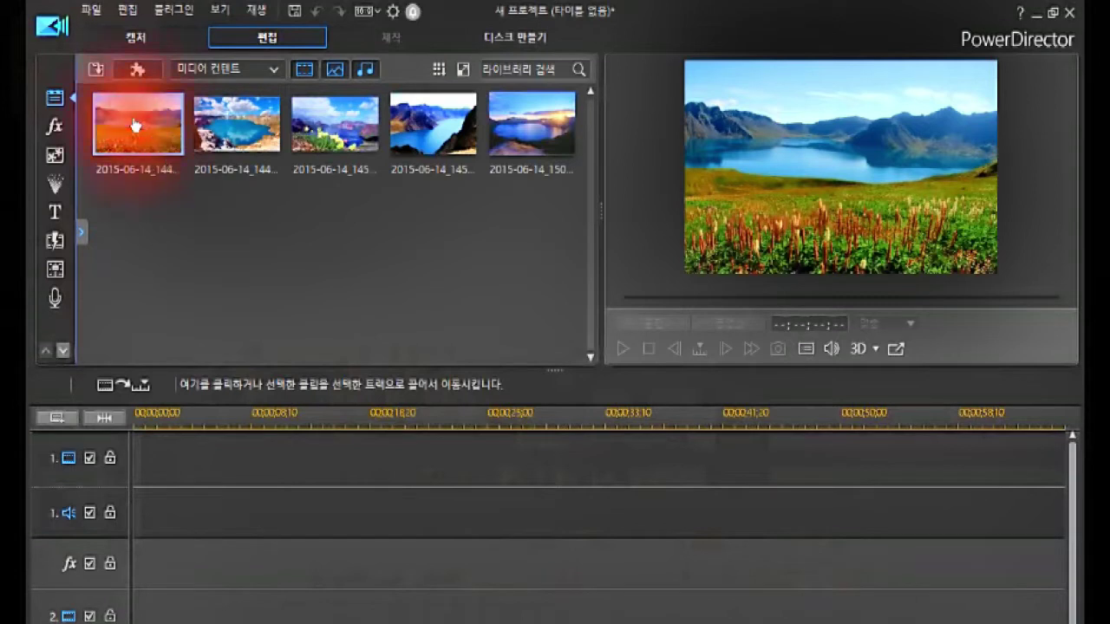
pyautogui.keyDown('shift'); pyautogui.click(537, 120); pyautogui.keyUp('shift')
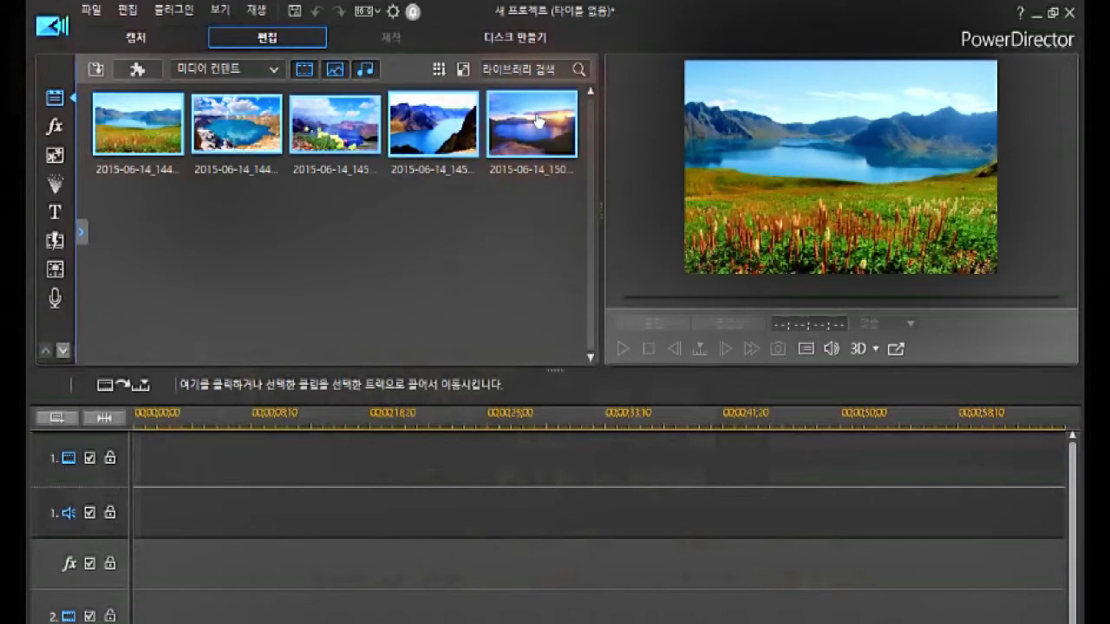
pyautogui.click(373, 216)
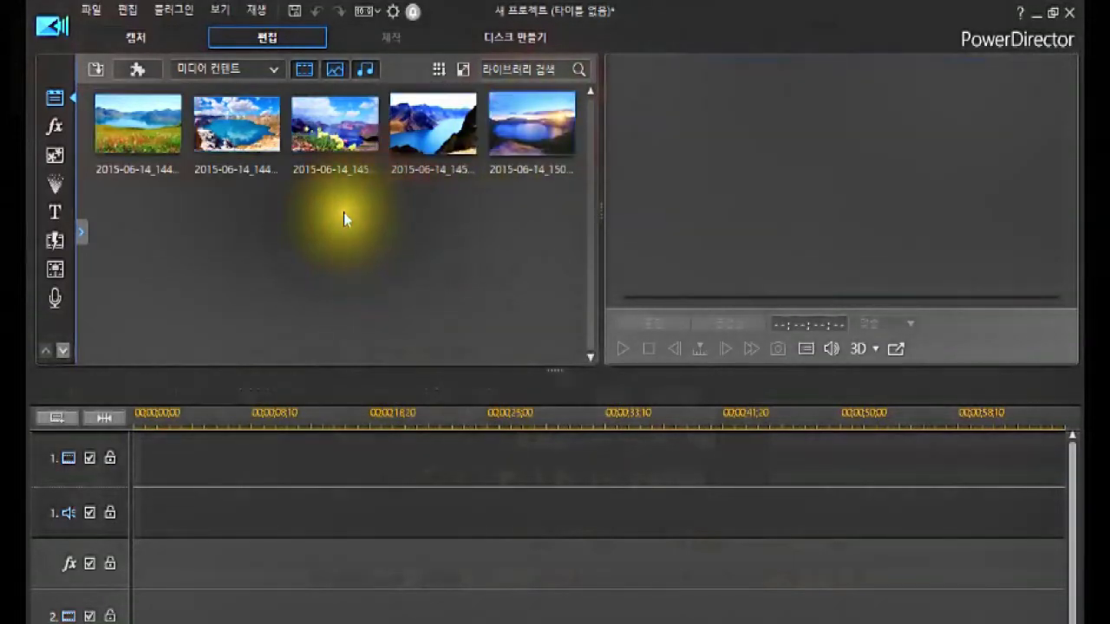
# Step: Select the five library photos one by one, adding each to the current selection
pyautogui.click(151, 130)
pyautogui.click(252, 128)
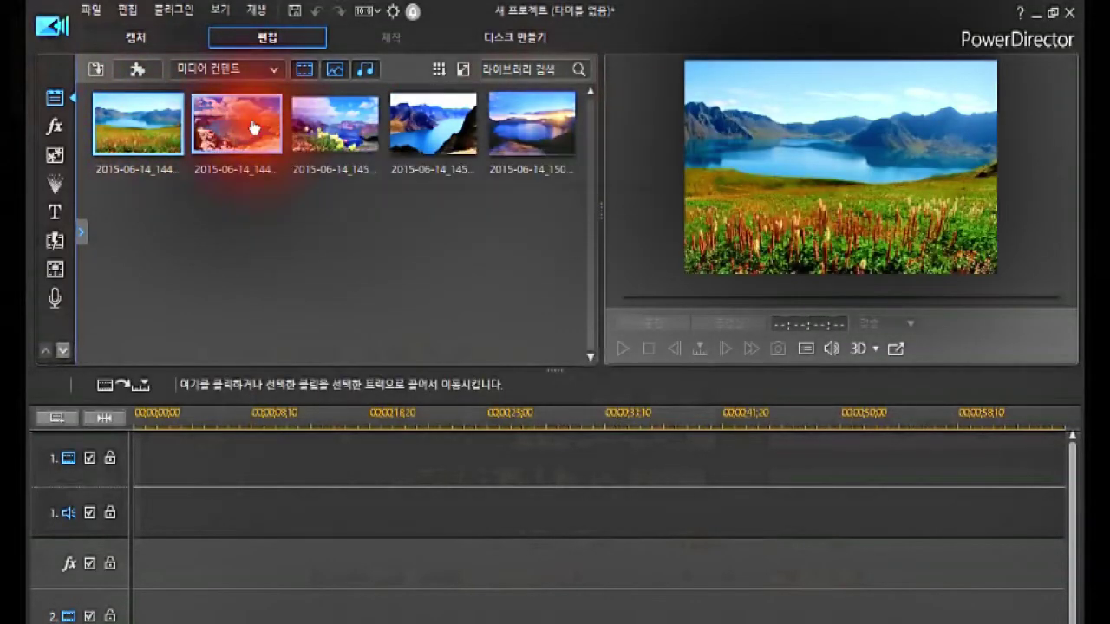
pyautogui.click(335, 126)
pyautogui.click(428, 136)
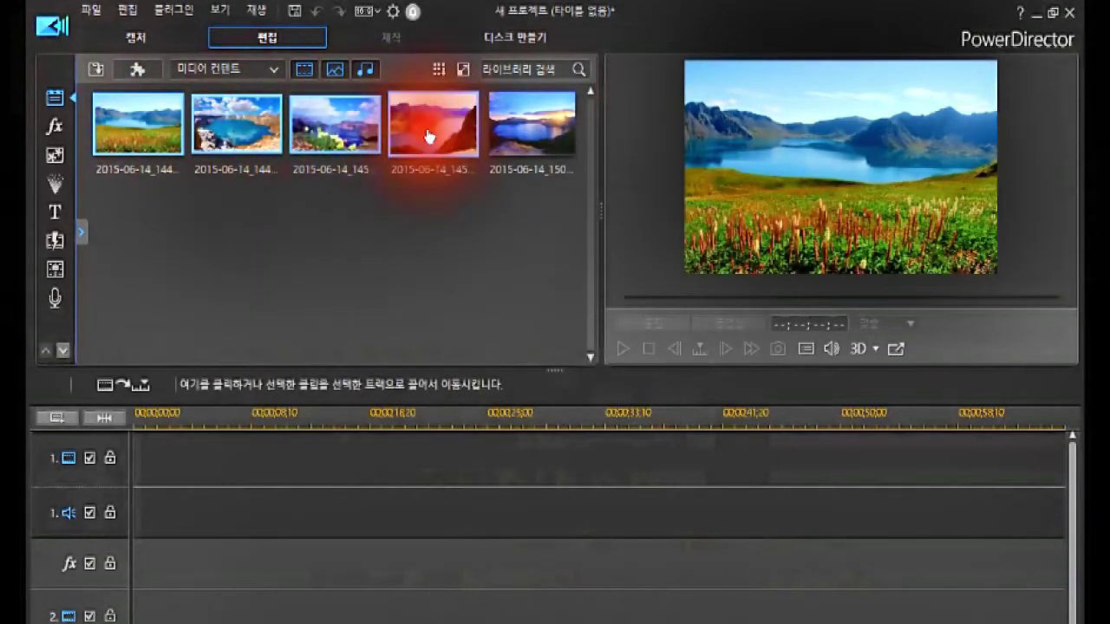
pyautogui.click(513, 140)
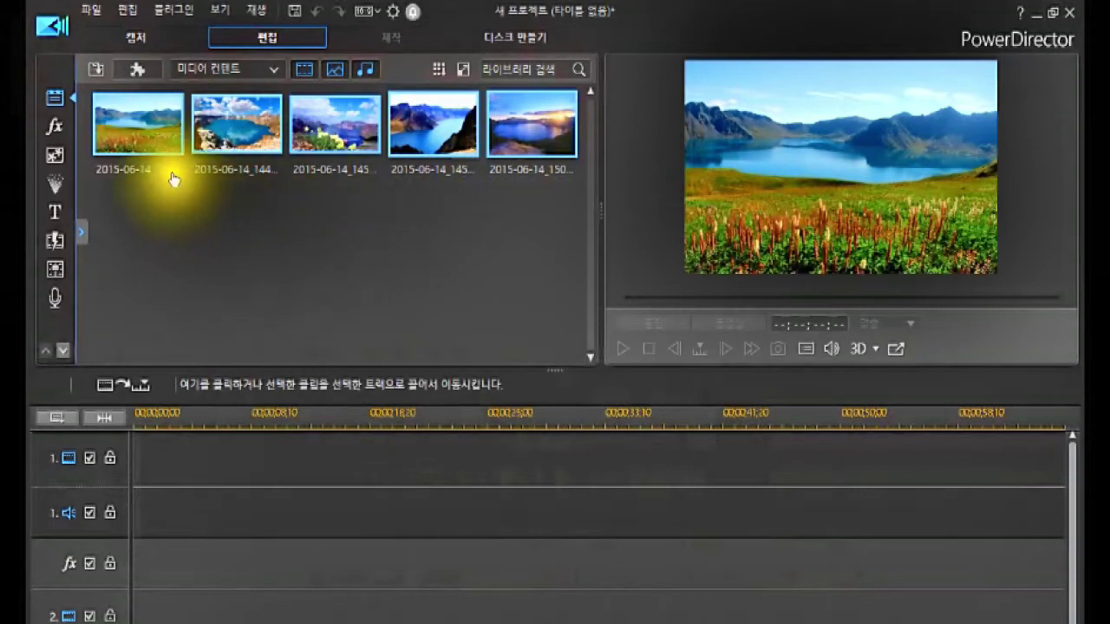
# Step: Place only the first library photo at the start of video track 1 and undo the placement
pyautogui.click(162, 128)
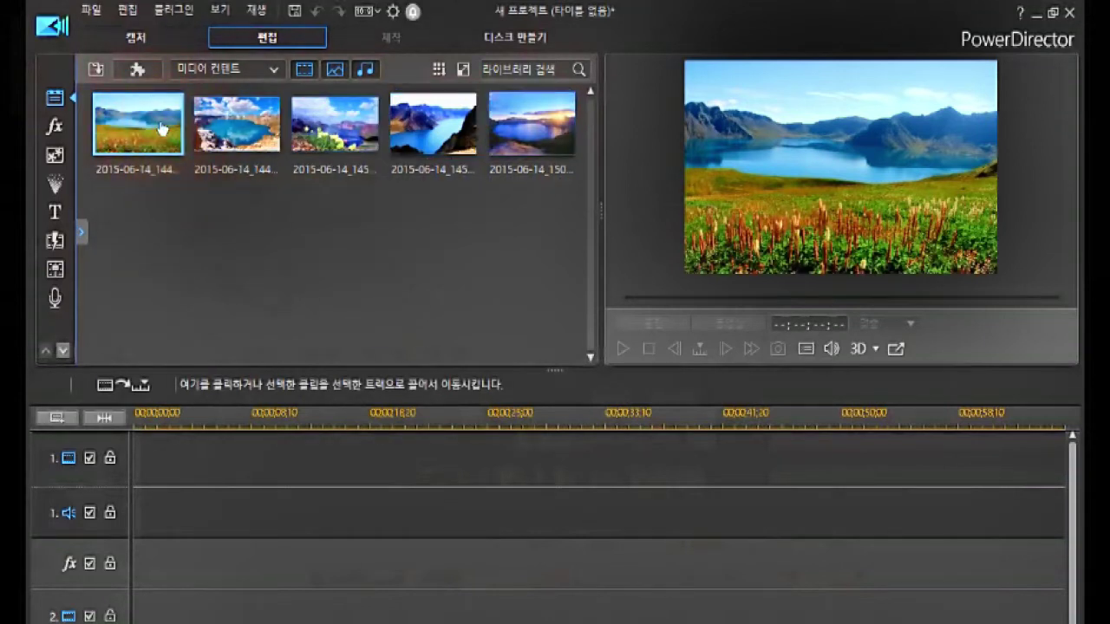
pyautogui.click(162, 129)
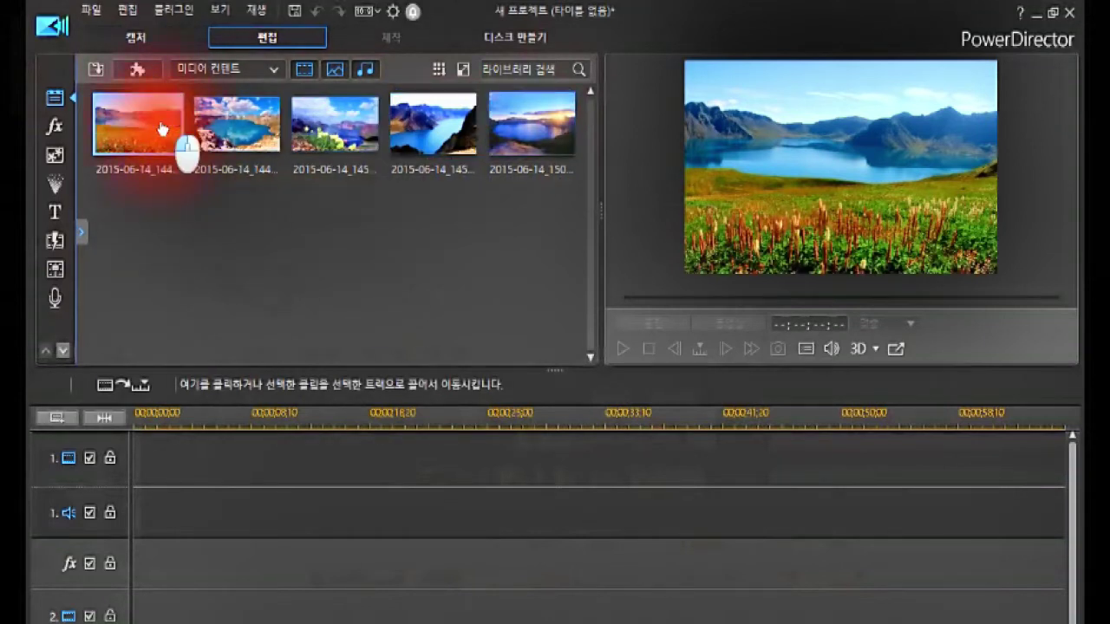
pyautogui.click(160, 128)
pyautogui.moveTo(159, 128); pyautogui.dragTo(137, 460)
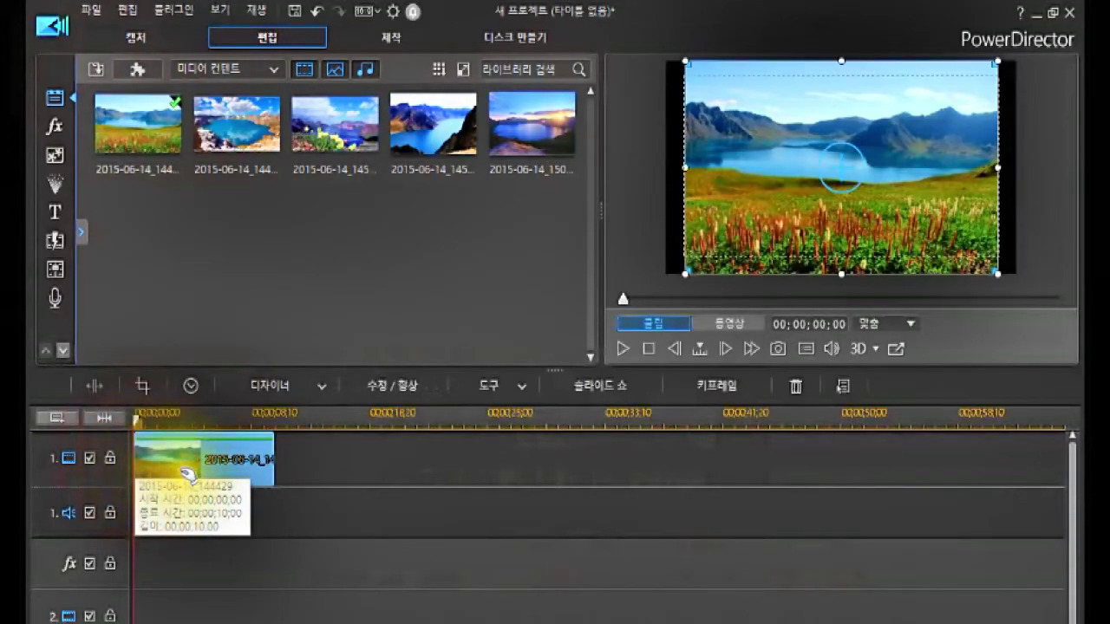
pyautogui.hotkey('ctrl', 'z')
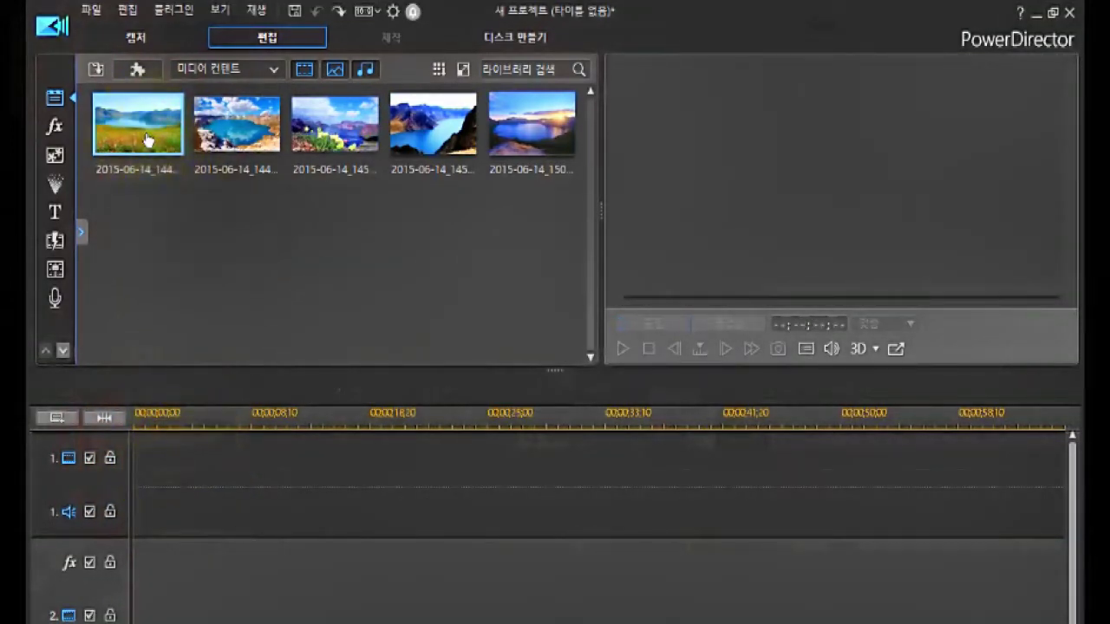
# Step: Insert the first photo on video track 1 and the second photo at the end of that clip
pyautogui.click(147, 140)
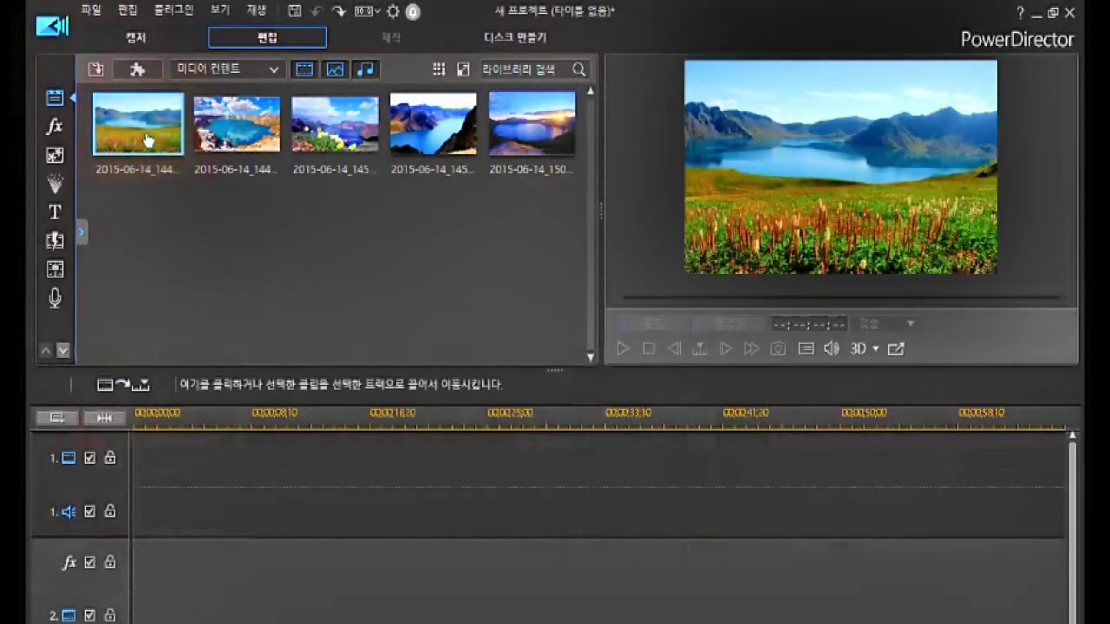
pyautogui.click(124, 383)
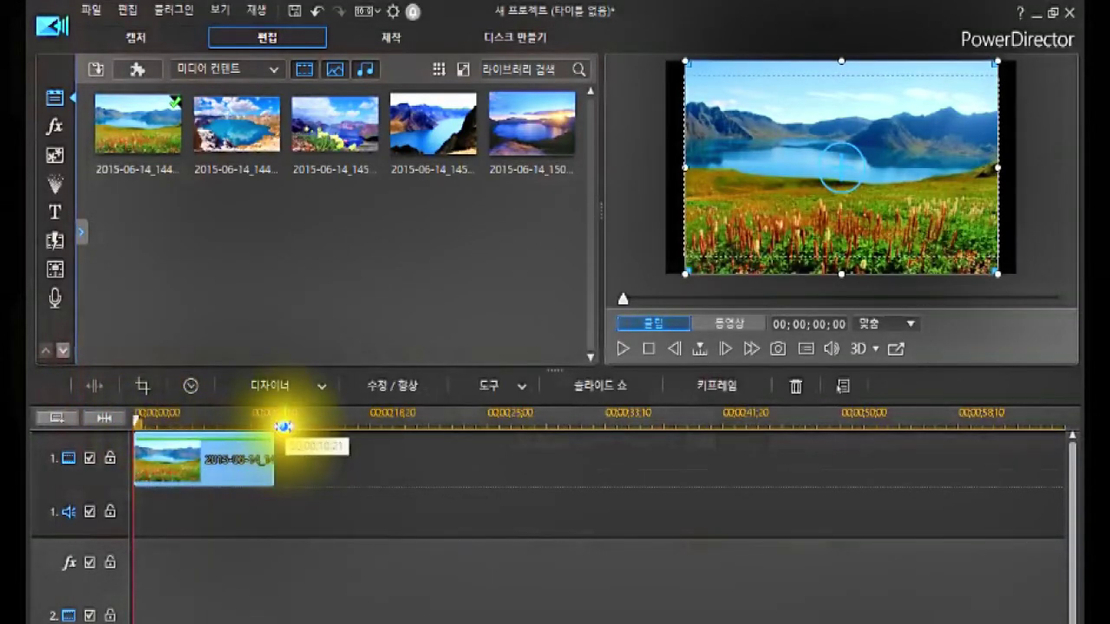
pyautogui.click(286, 416)
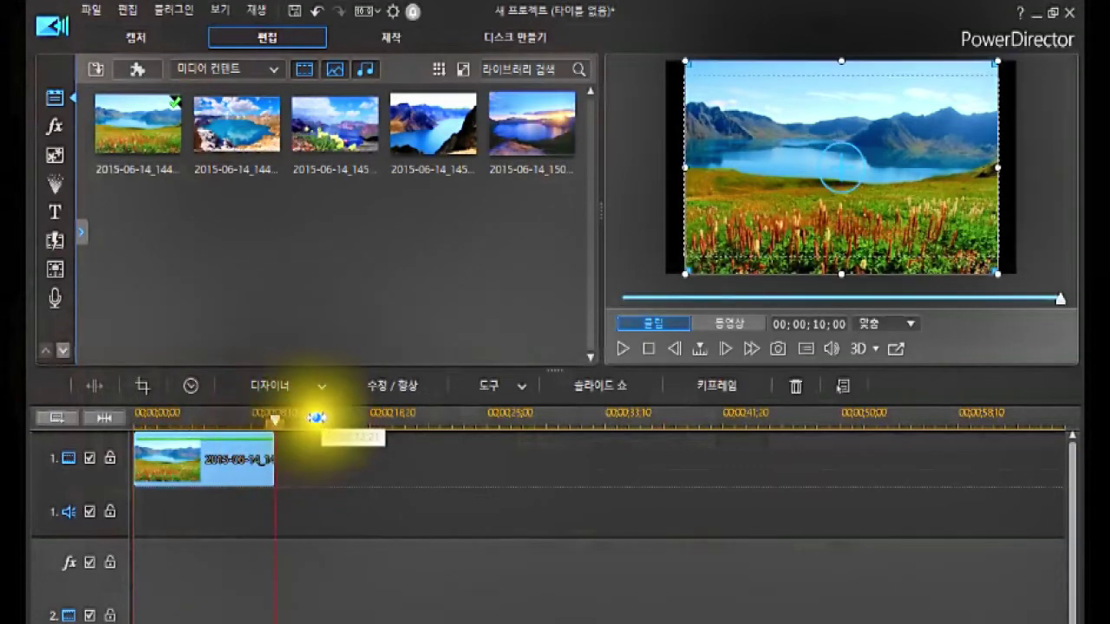
pyautogui.click(321, 414)
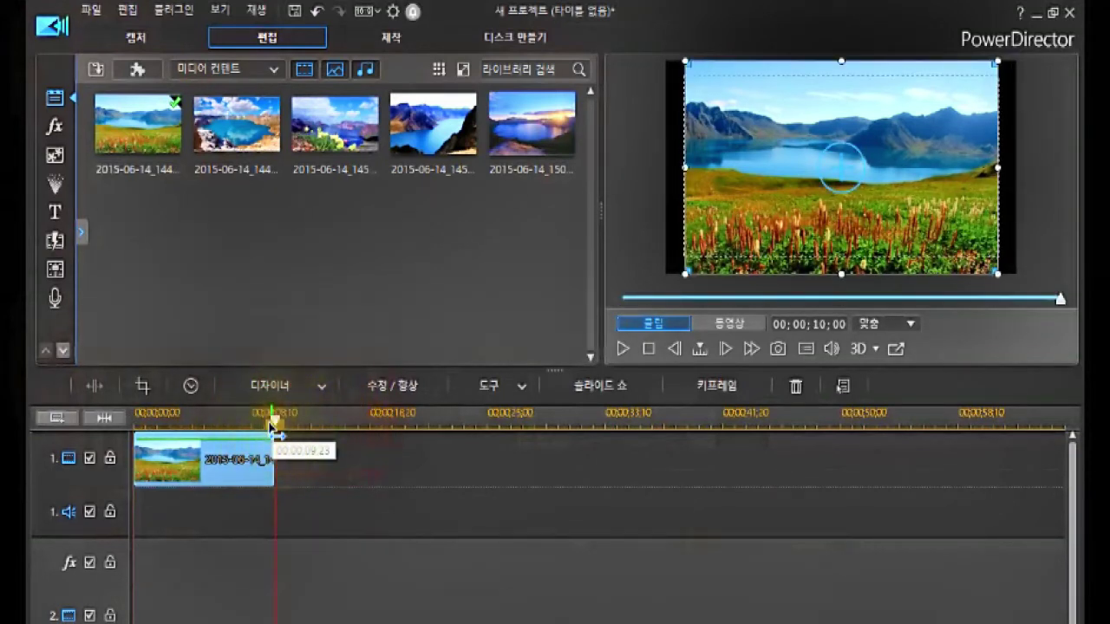
pyautogui.click(241, 139)
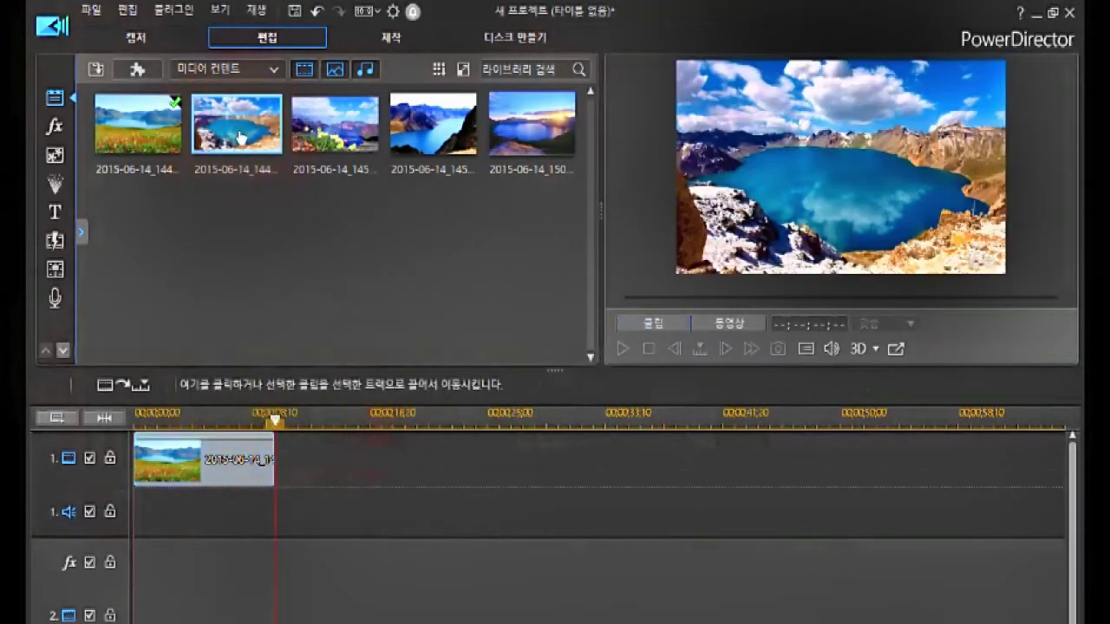
pyautogui.click(128, 388)
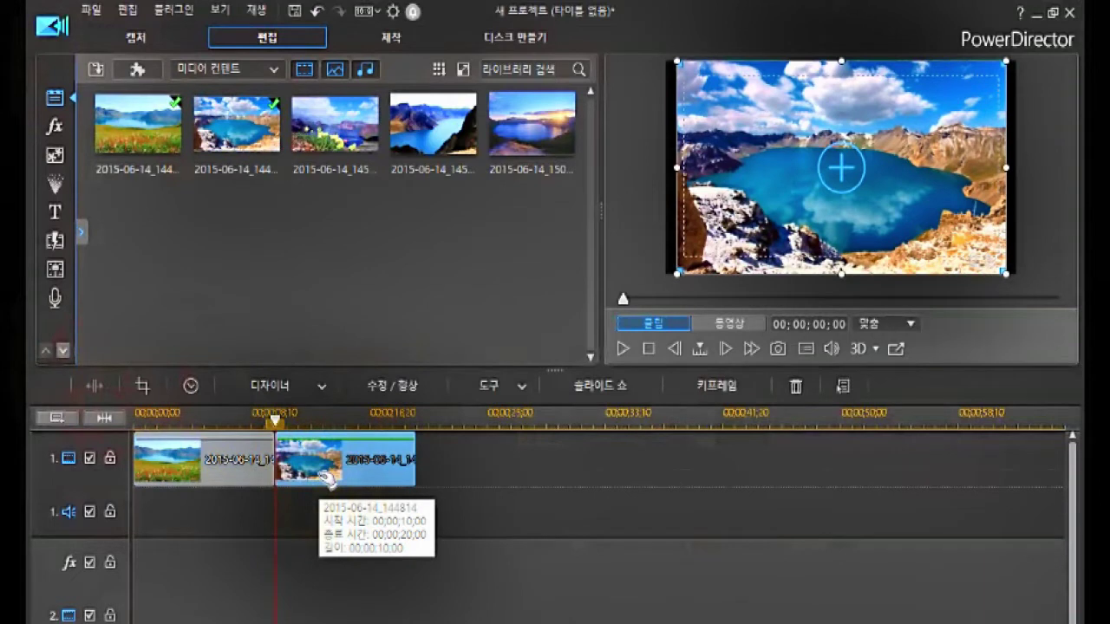
# Step: Append the third, fourth and fifth library photos in order after the second clip on video track 1
pyautogui.click(418, 420)
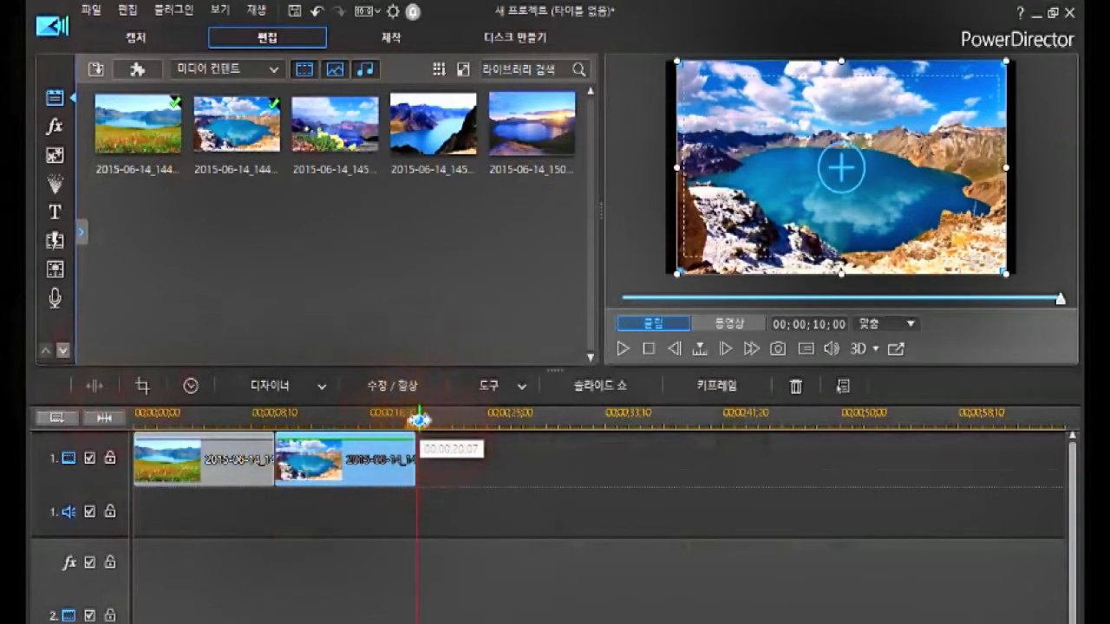
pyautogui.click(337, 133)
pyautogui.moveTo(337, 133); pyautogui.dragTo(337, 161)
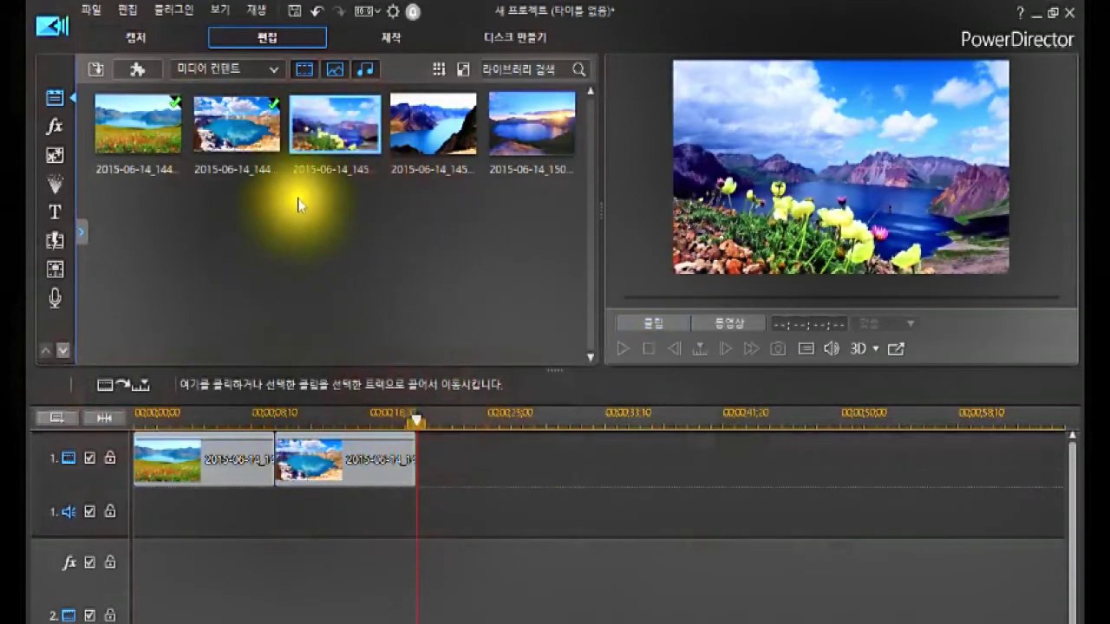
pyautogui.click(317, 136)
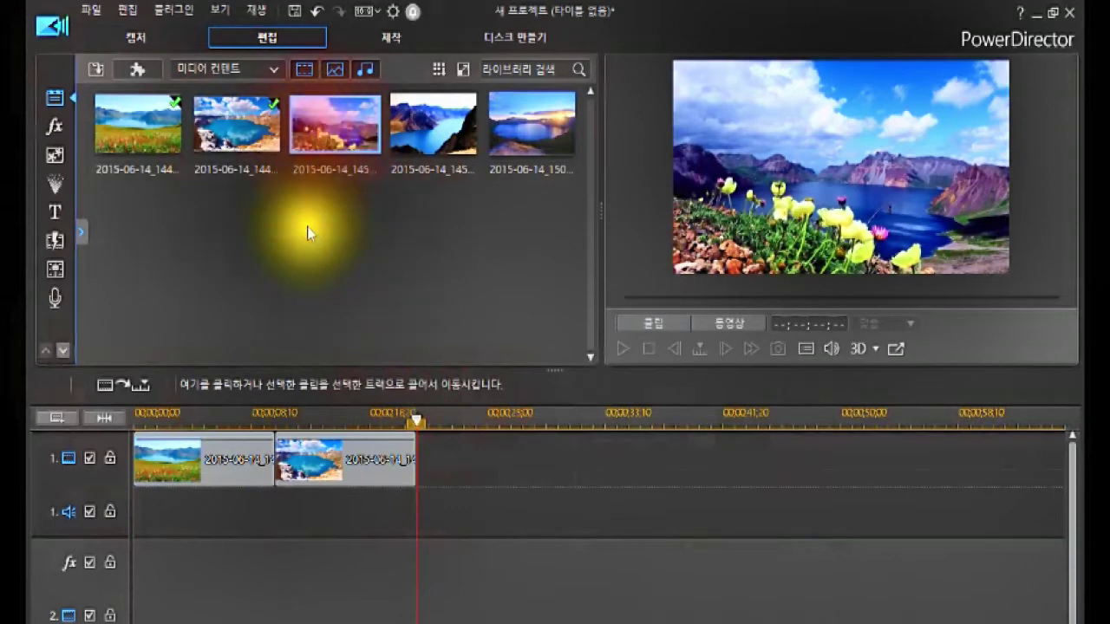
pyautogui.click(134, 380)
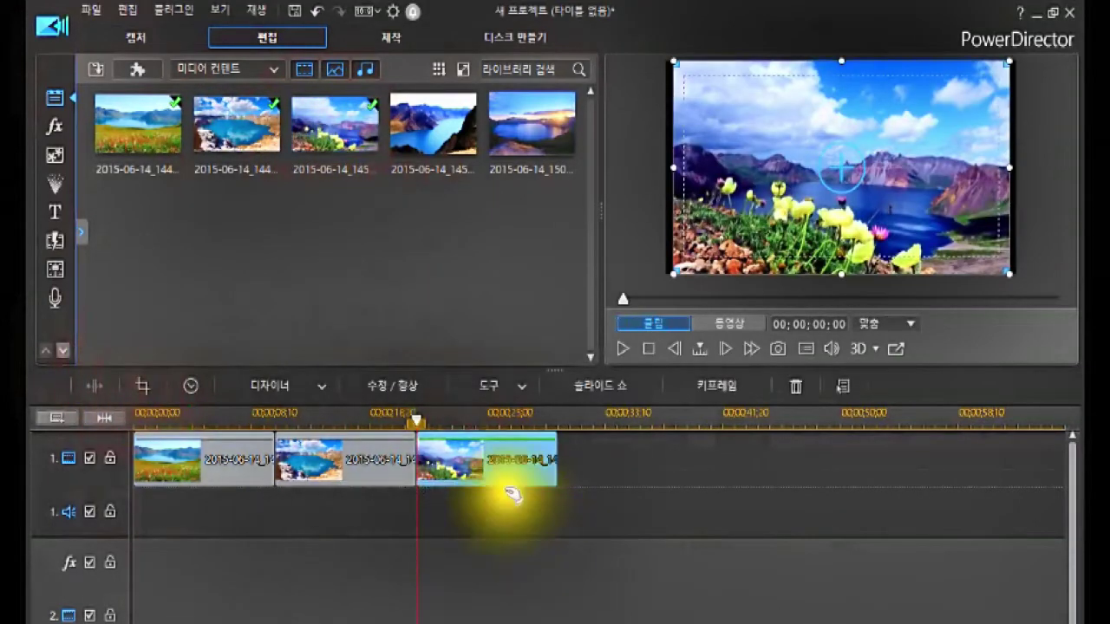
pyautogui.moveTo(427, 138); pyautogui.dragTo(568, 459)
pyautogui.moveTo(503, 124); pyautogui.dragTo(702, 461)
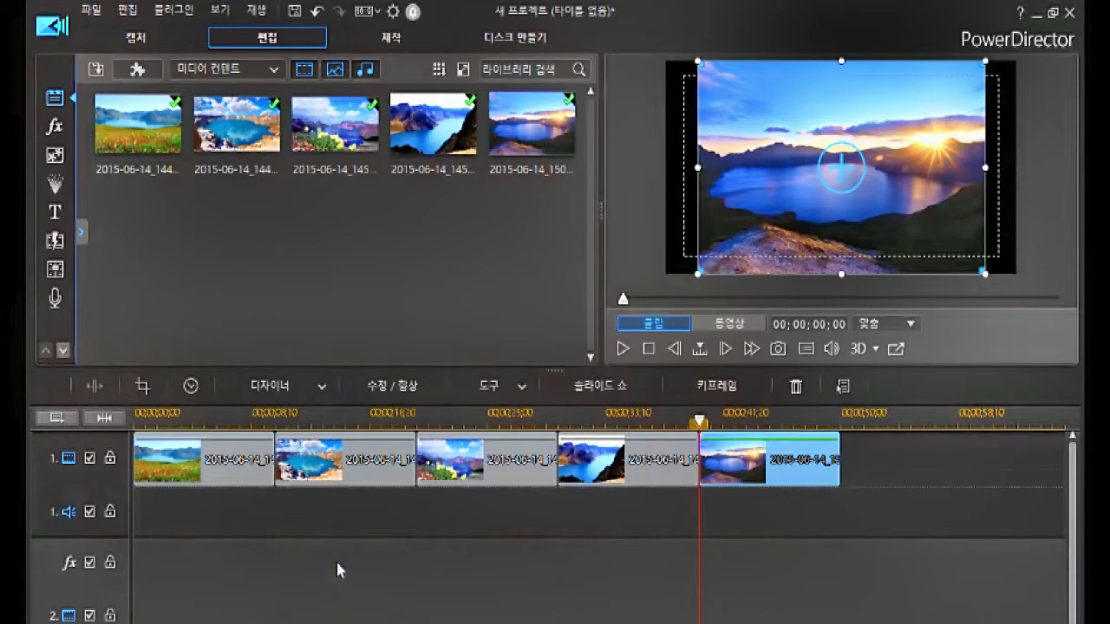
# Step: Delete all five clips from video track 1
pyautogui.moveTo(867, 445); pyautogui.dragTo(185, 483)
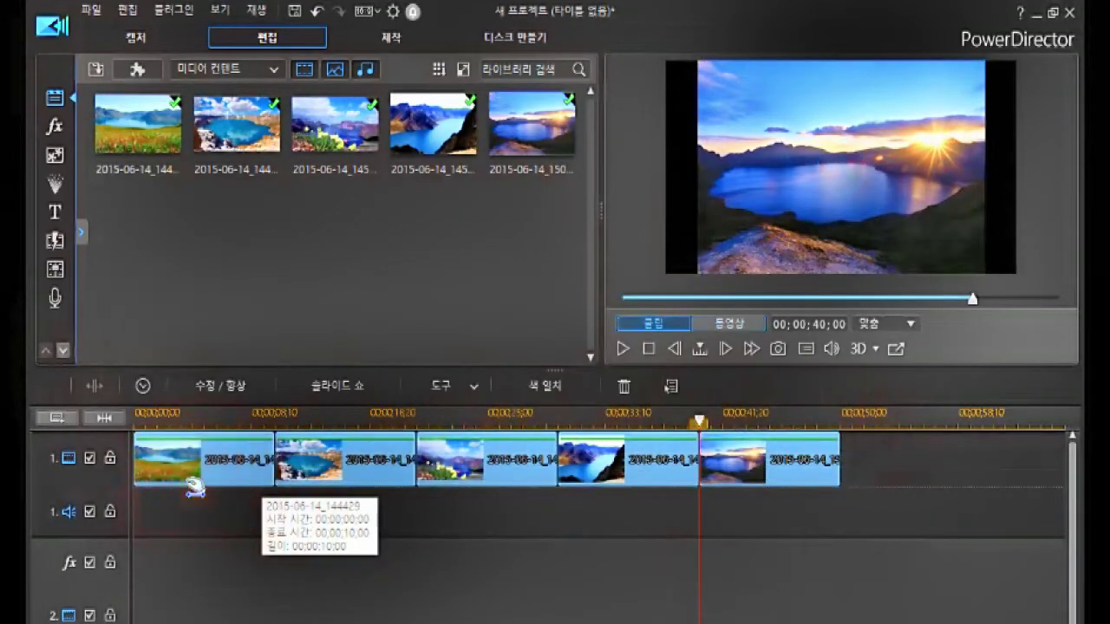
pyautogui.press('Delete')
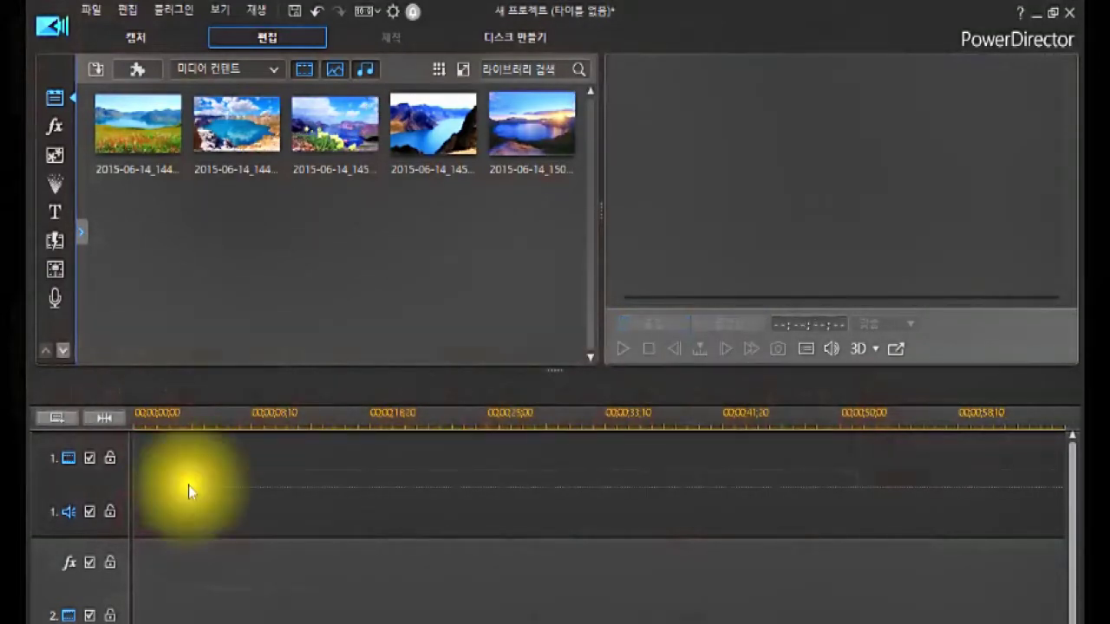
# Step: Place all five library photos together at the start of video track 1
pyautogui.click(144, 138)
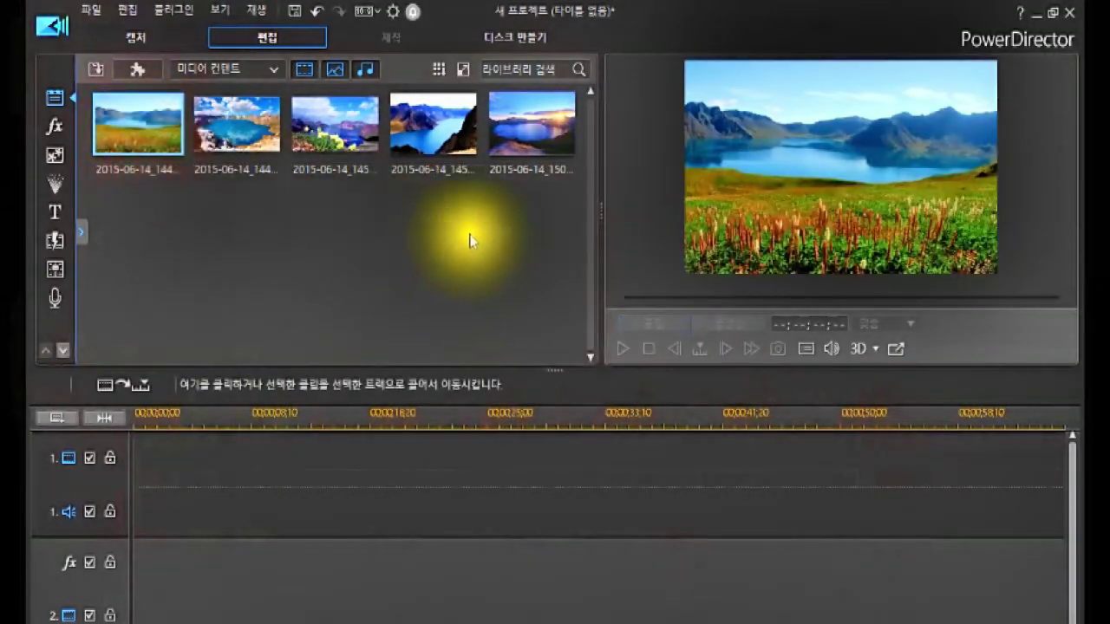
pyautogui.keyDown('shift'); pyautogui.click(515, 133); pyautogui.keyUp('shift')
pyautogui.moveTo(162, 129); pyautogui.dragTo(146, 479)
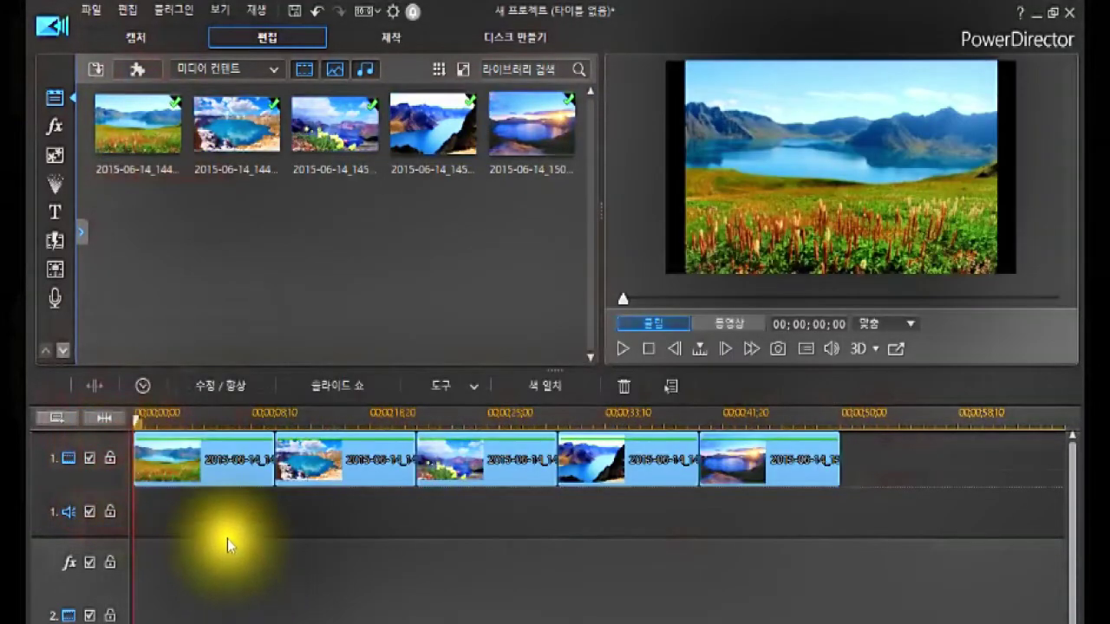
# Step: Set the duration of the first clip on video track 1 to 15 seconds
pyautogui.click(252, 454)
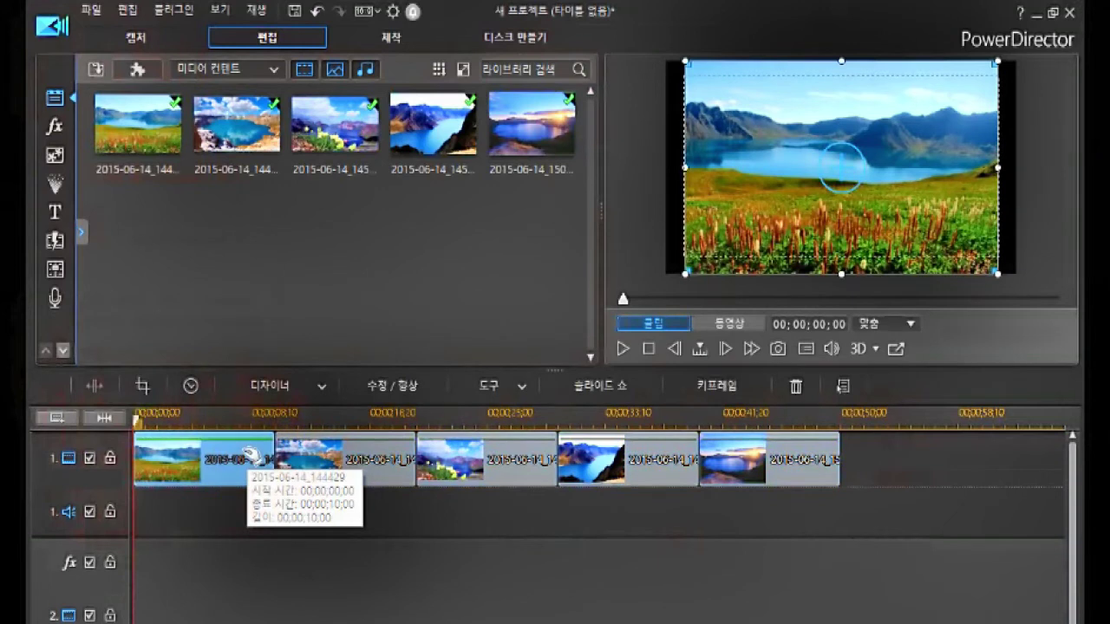
pyautogui.click(256, 461)
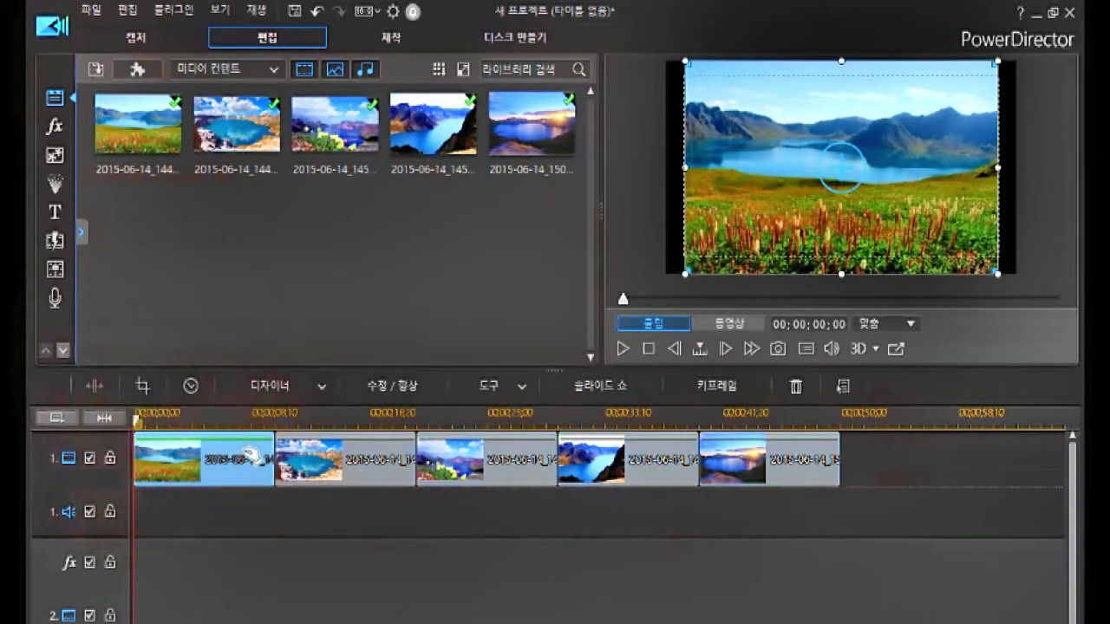
pyautogui.click(188, 387)
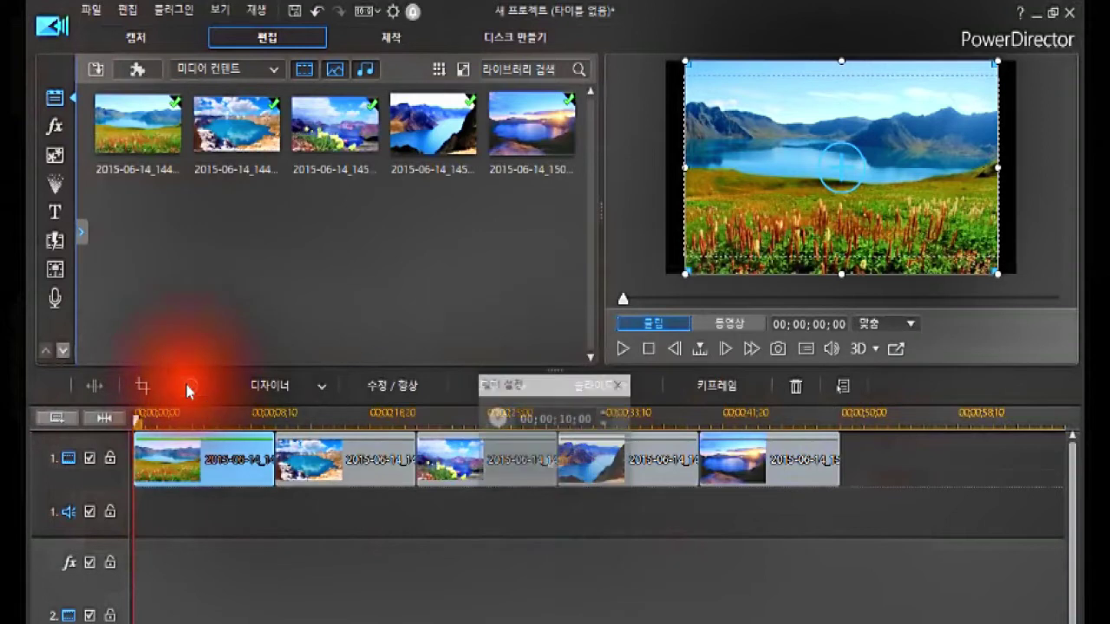
pyautogui.click(527, 420)
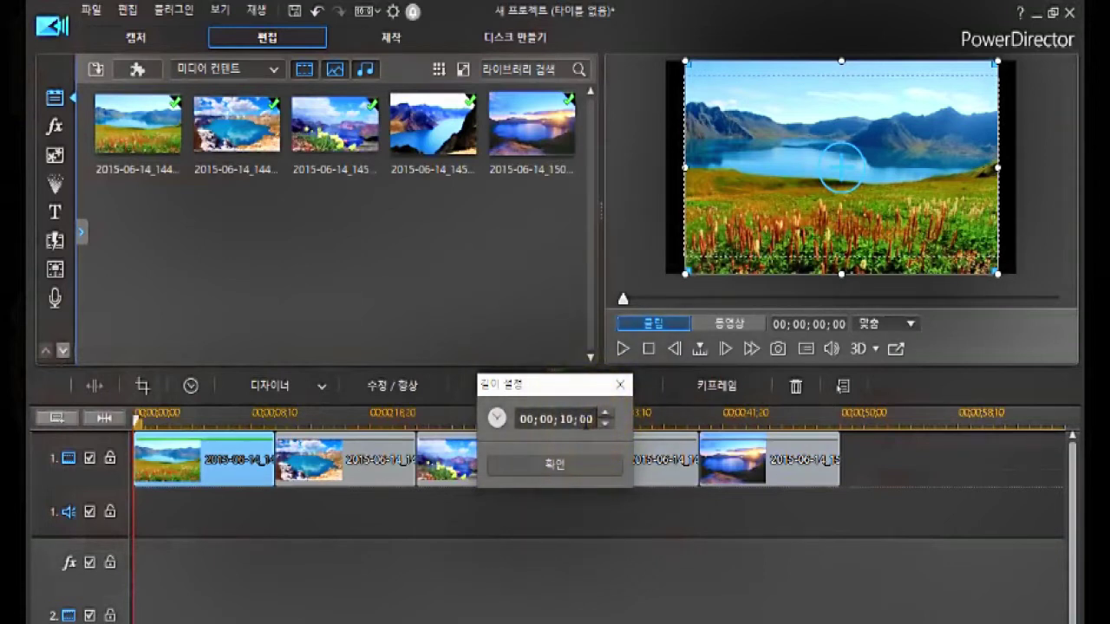
pyautogui.click(567, 421)
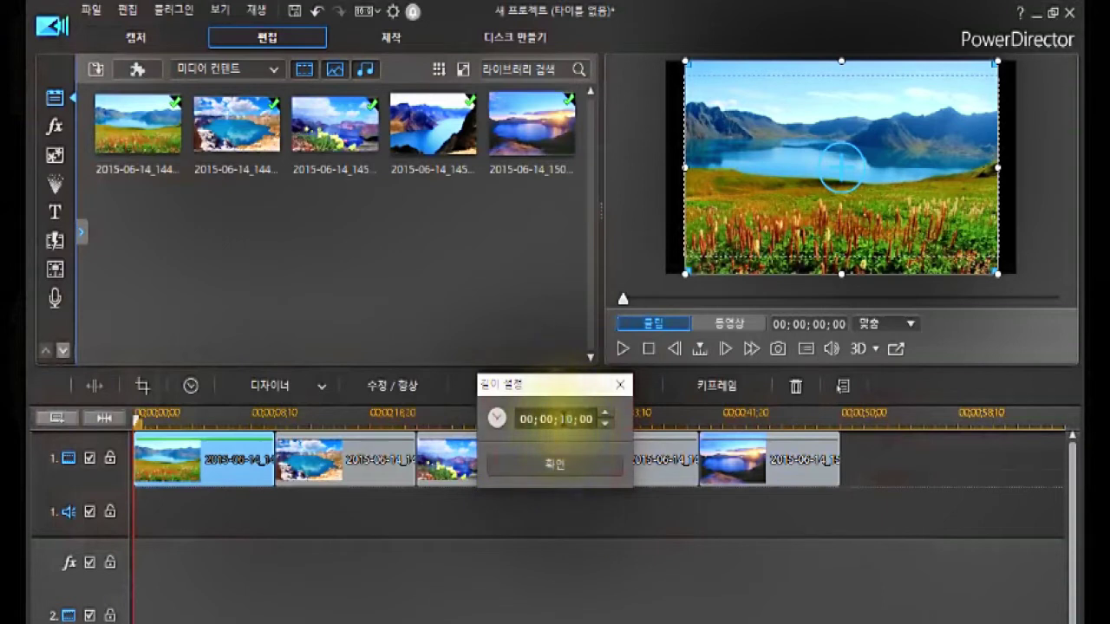
pyautogui.write('15')
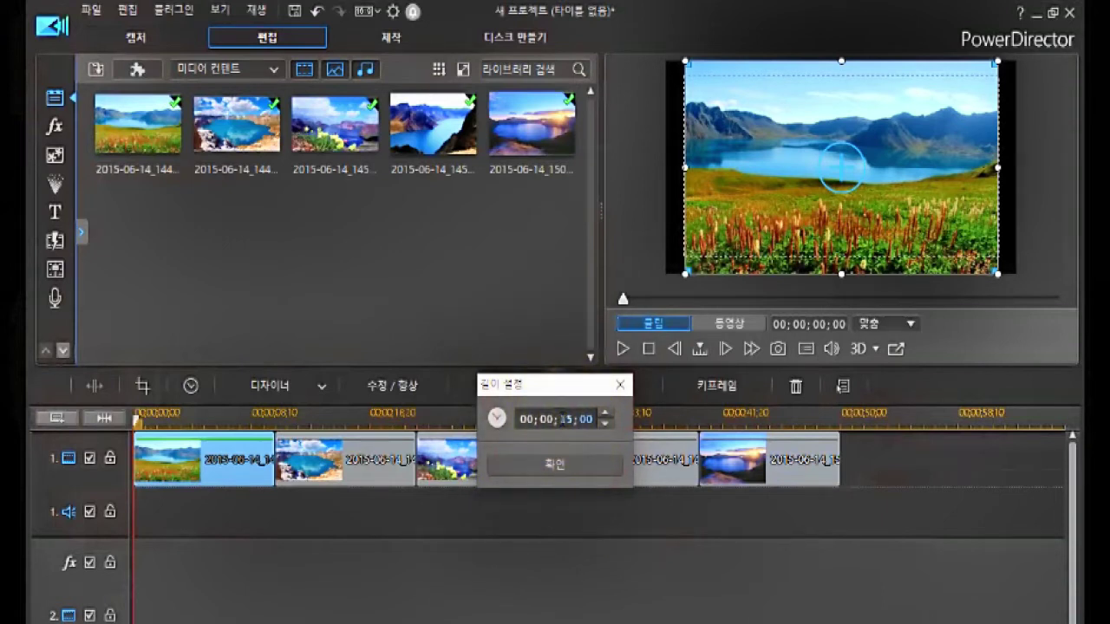
pyautogui.click(556, 467)
pyautogui.moveTo(268, 472)
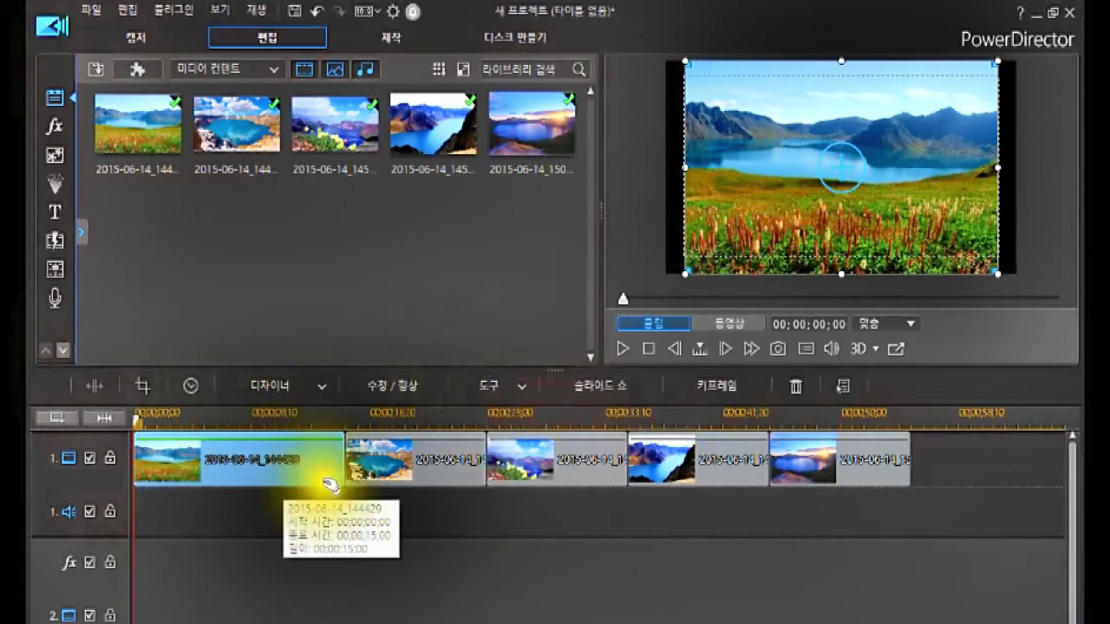
# Step: Set the duration of the second clip on video track 1 to 5 seconds
pyautogui.moveTo(432, 463)
pyautogui.click(431, 459)
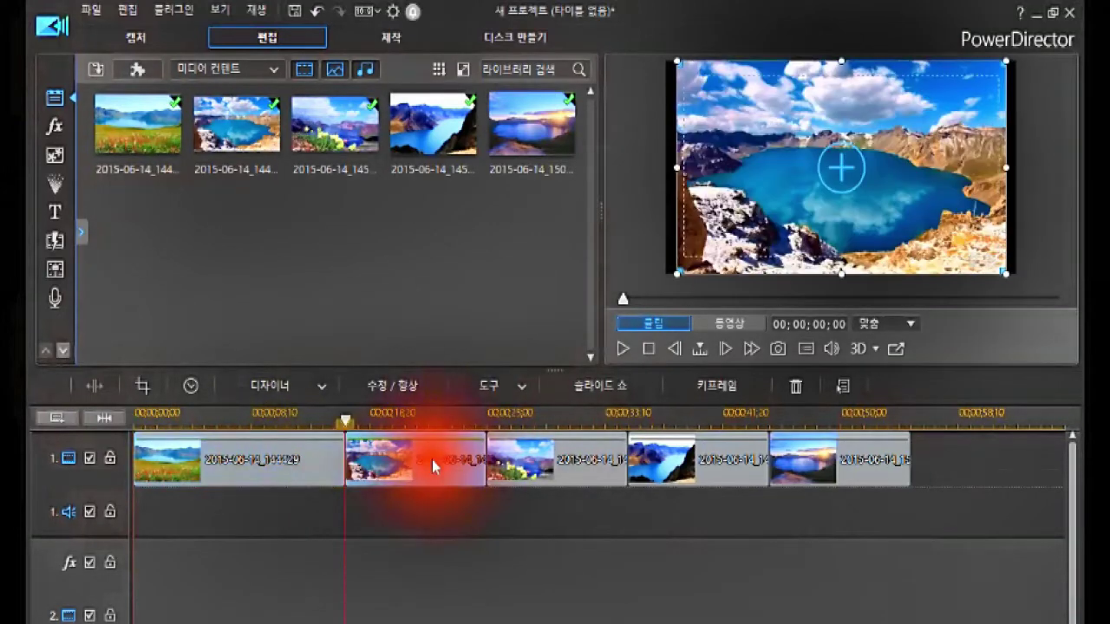
pyautogui.click(191, 385)
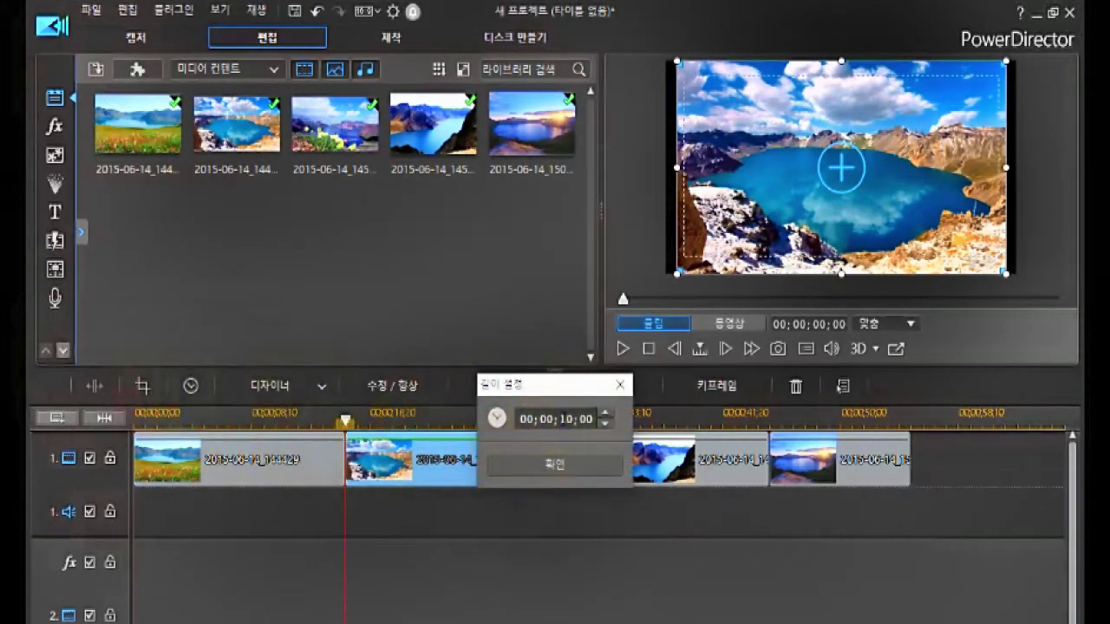
pyautogui.click(562, 419)
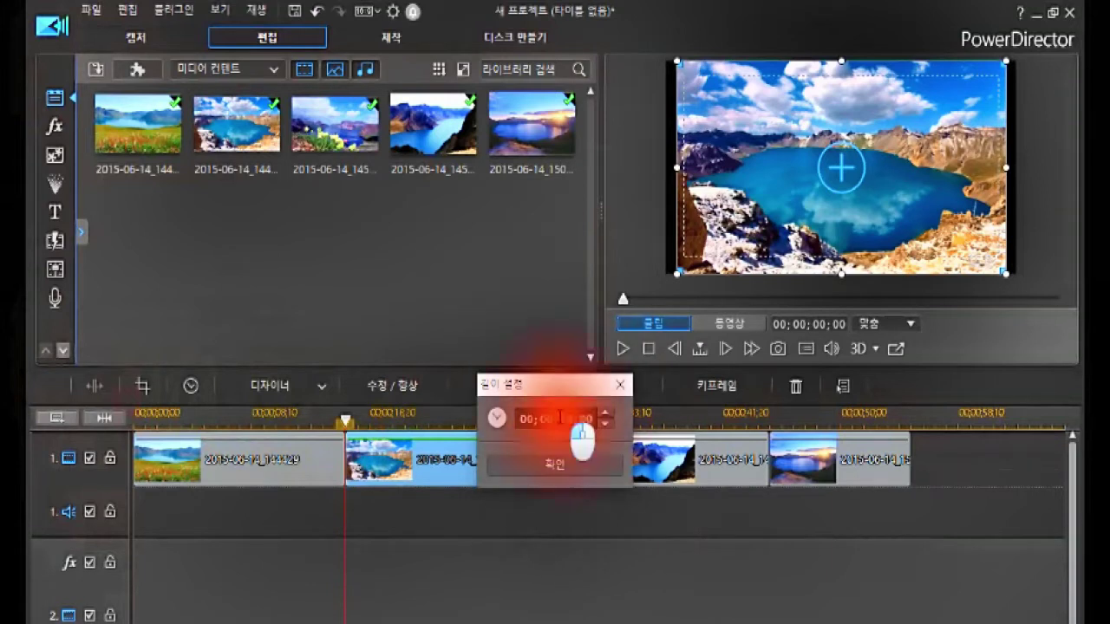
pyautogui.click(559, 469)
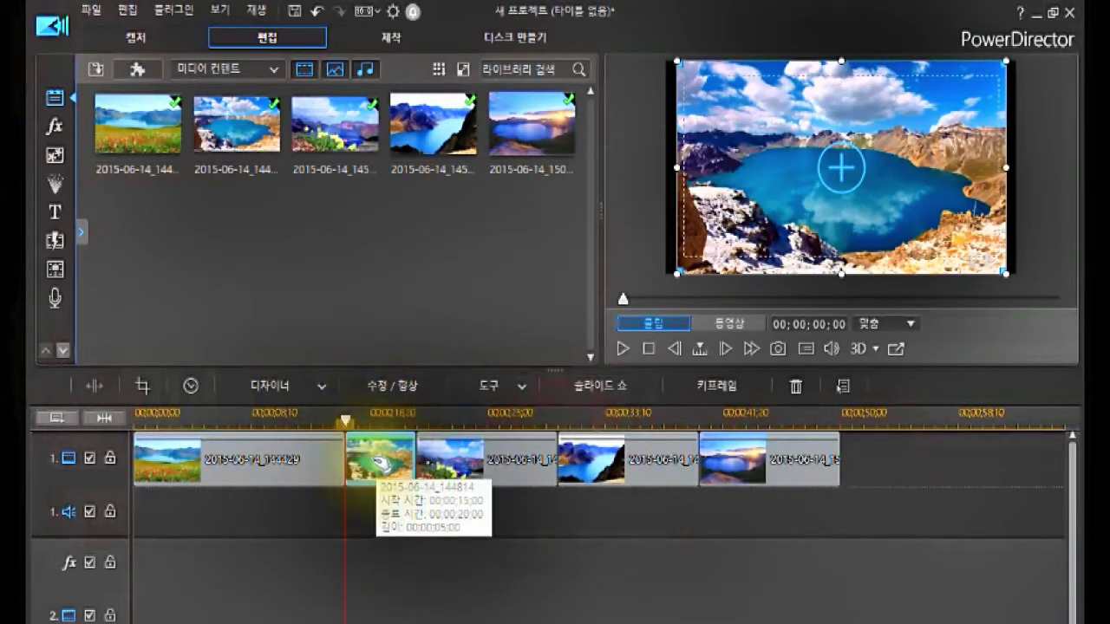
# Step: Set the duration of the third clip on video track 1 to 13 seconds
pyautogui.click(483, 456)
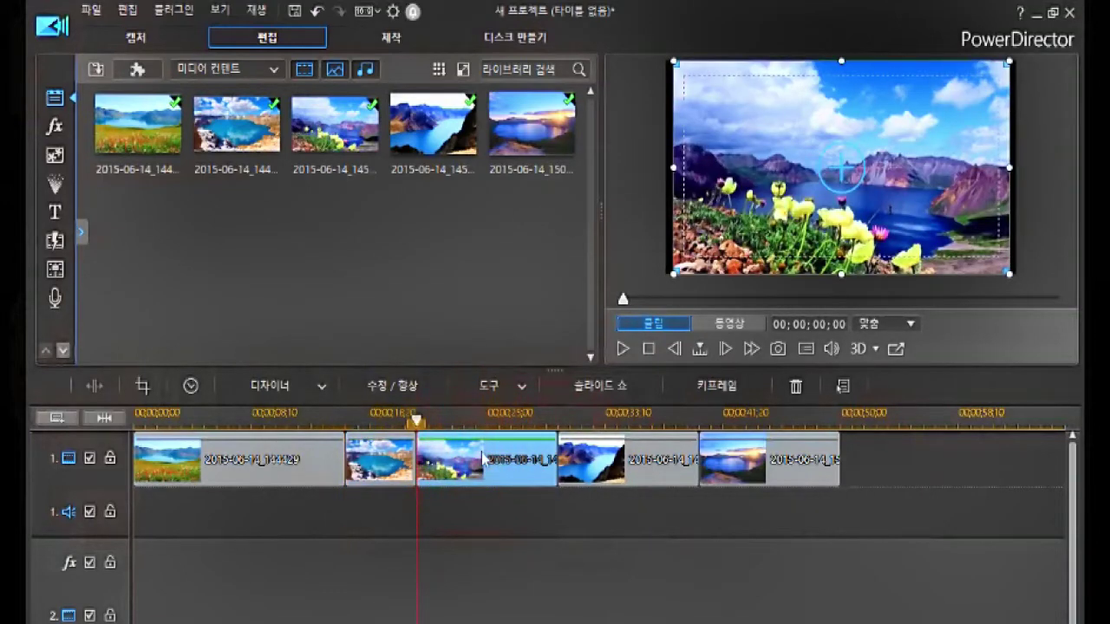
pyautogui.click(183, 388)
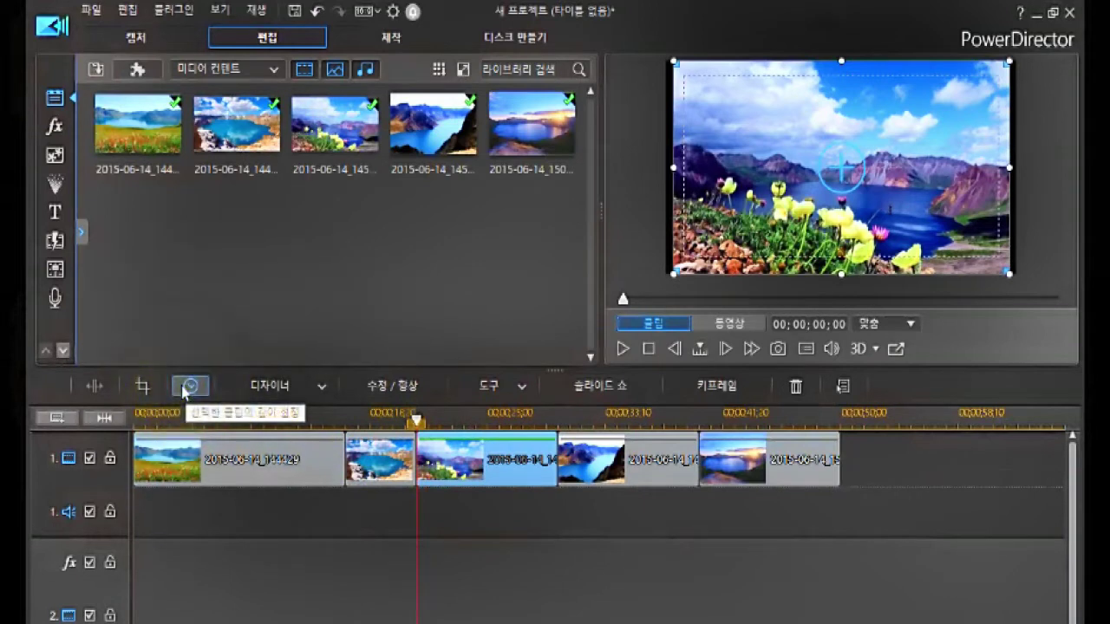
pyautogui.click(183, 388)
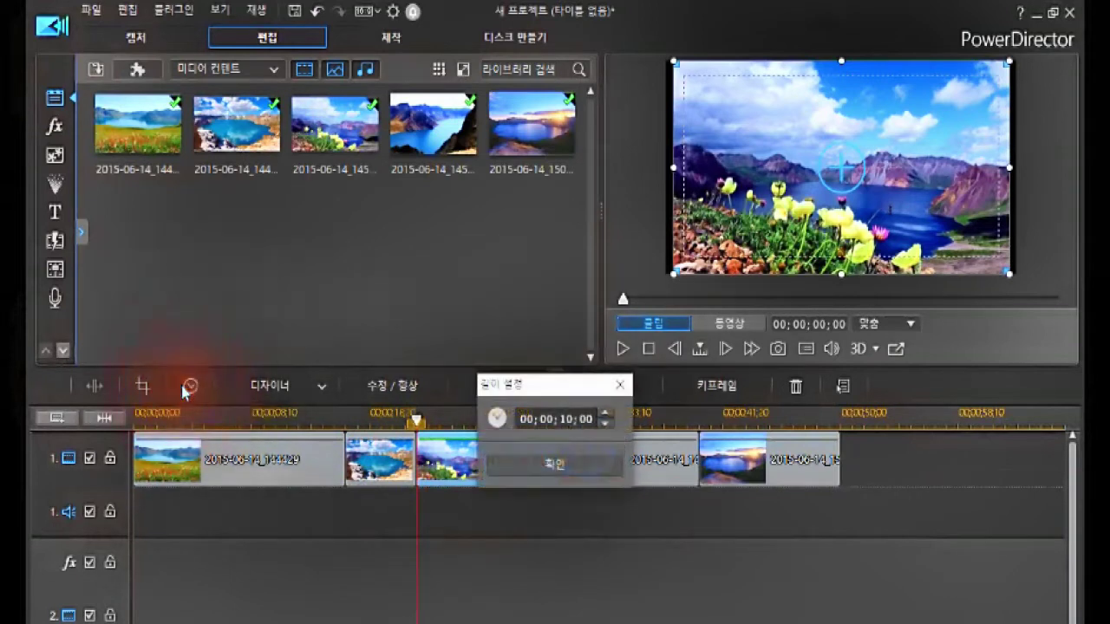
pyautogui.click(546, 418)
pyautogui.write('10')
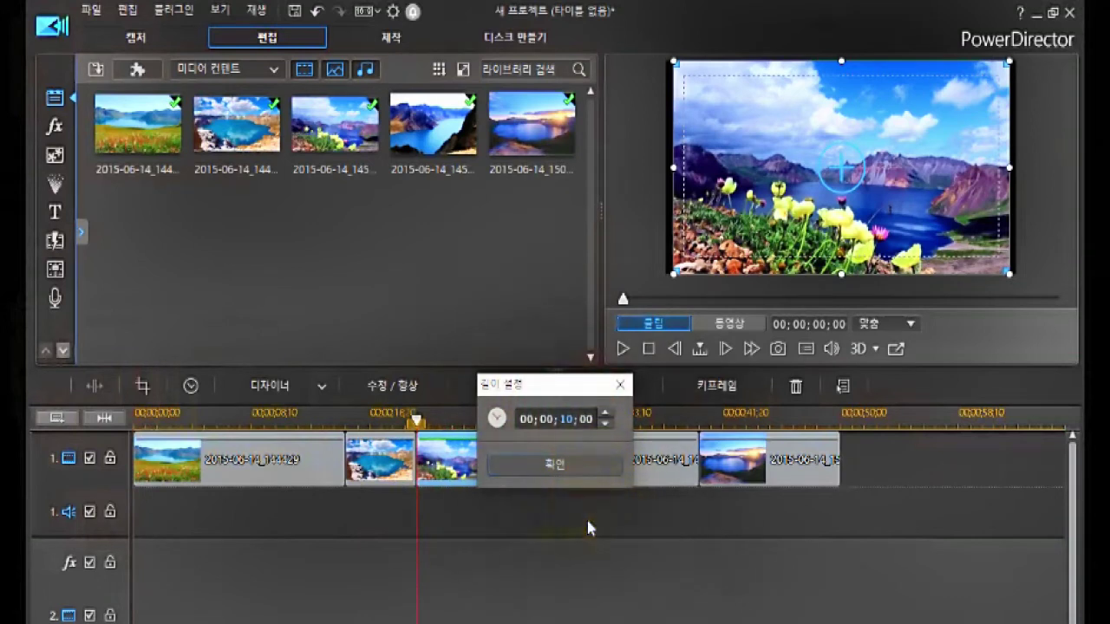
pyautogui.write('13')
pyautogui.click(605, 476)
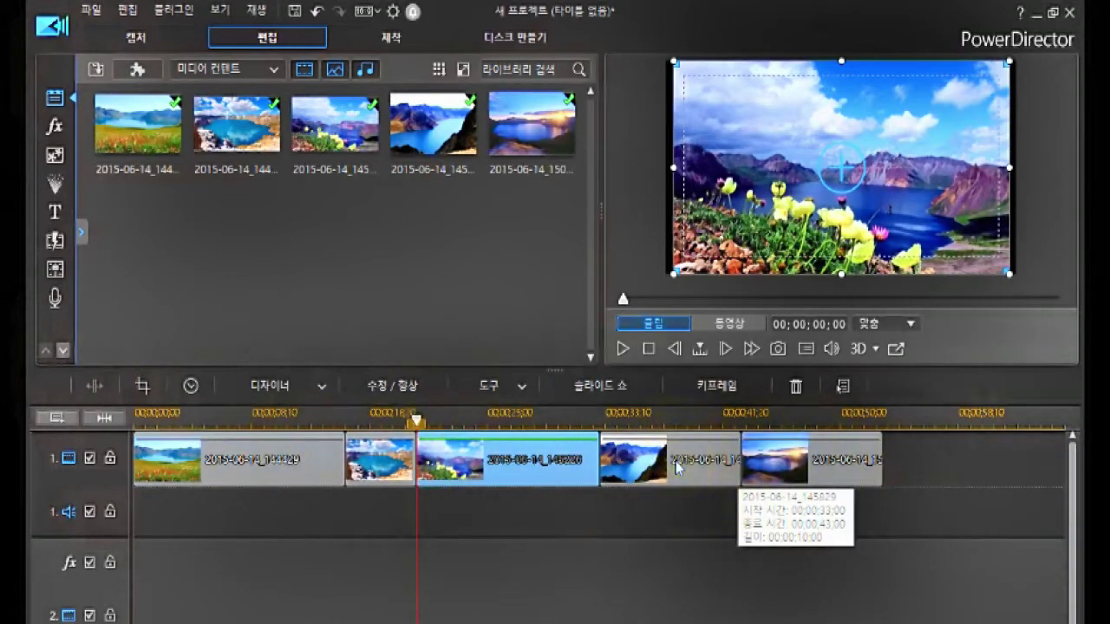
# Step: Move the last clip, the sunset photo, to the start of video track 1 with the Insert option
pyautogui.click(785, 464)
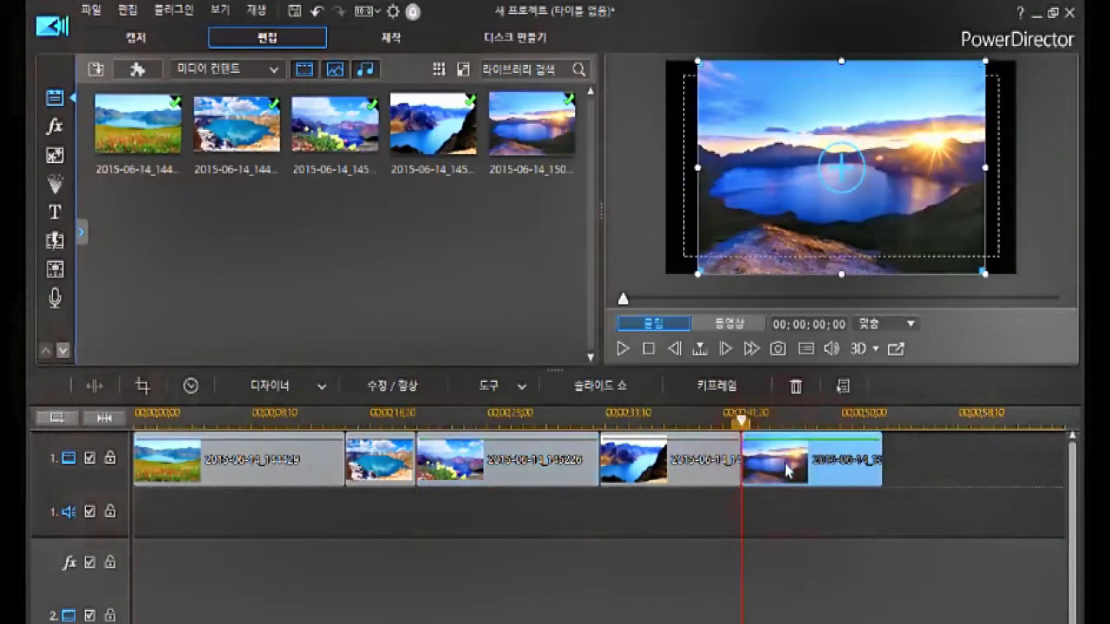
pyautogui.click(785, 468)
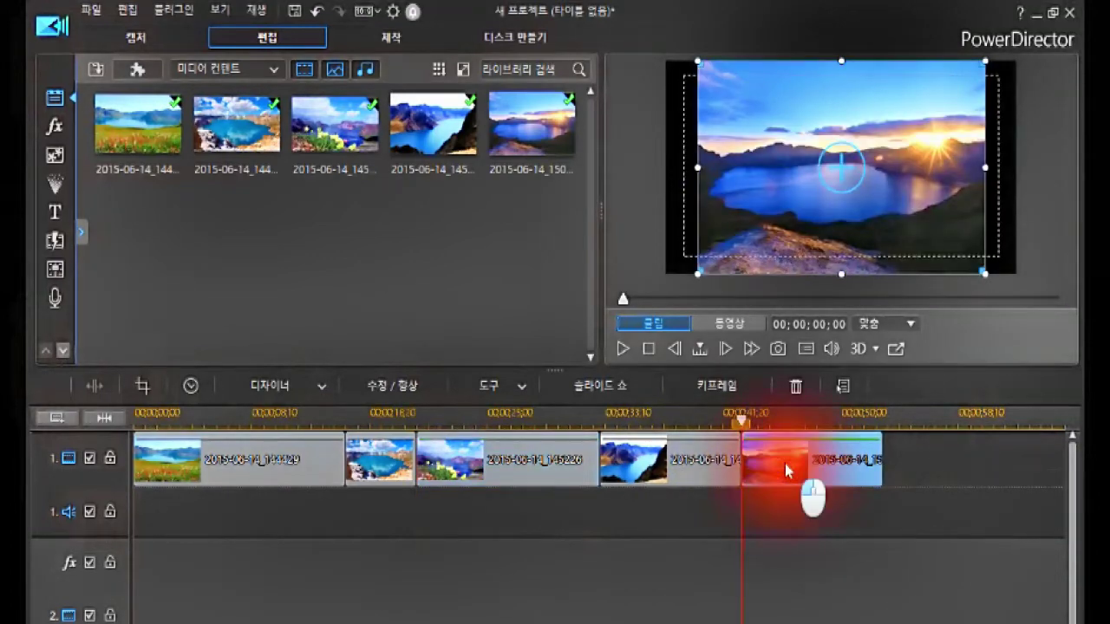
pyautogui.moveTo(785, 468); pyautogui.dragTo(184, 468)
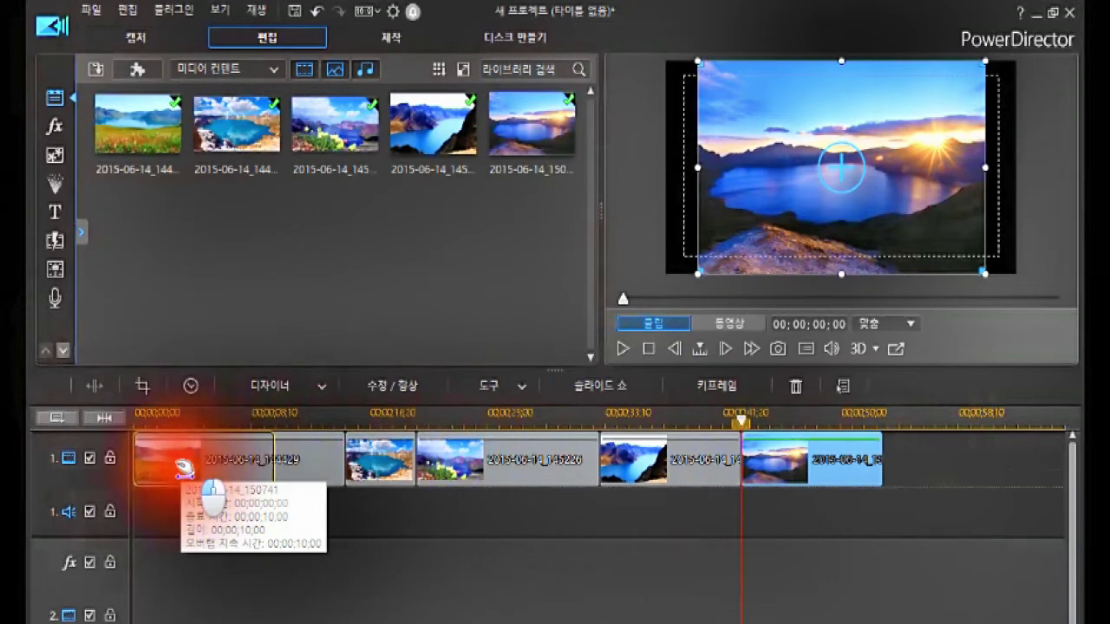
pyautogui.moveTo(184, 468); pyautogui.dragTo(184, 468)
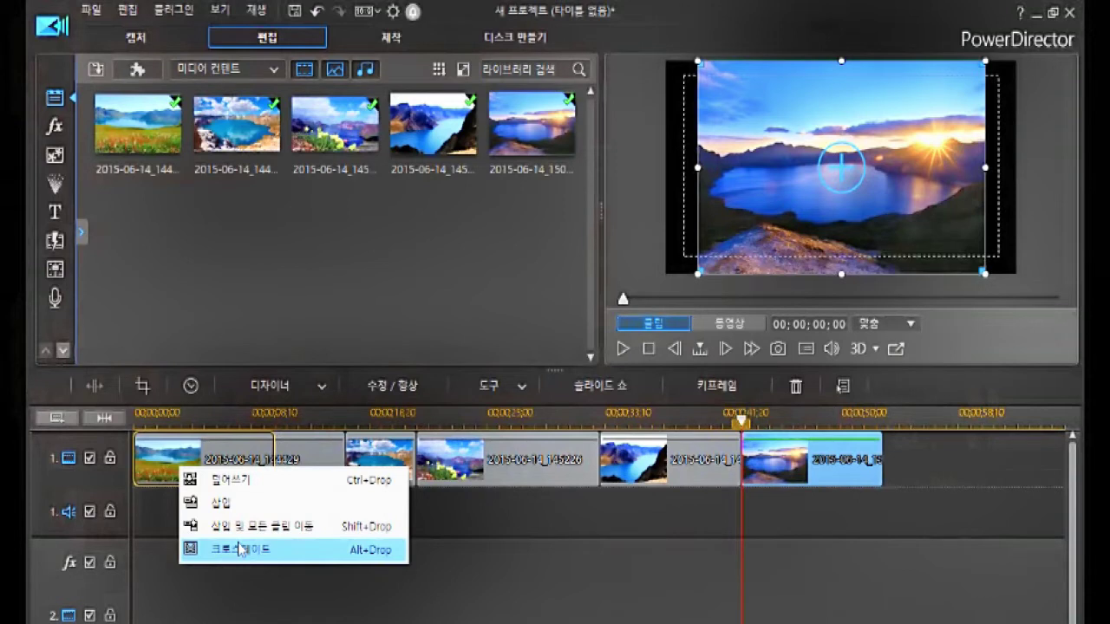
pyautogui.click(220, 507)
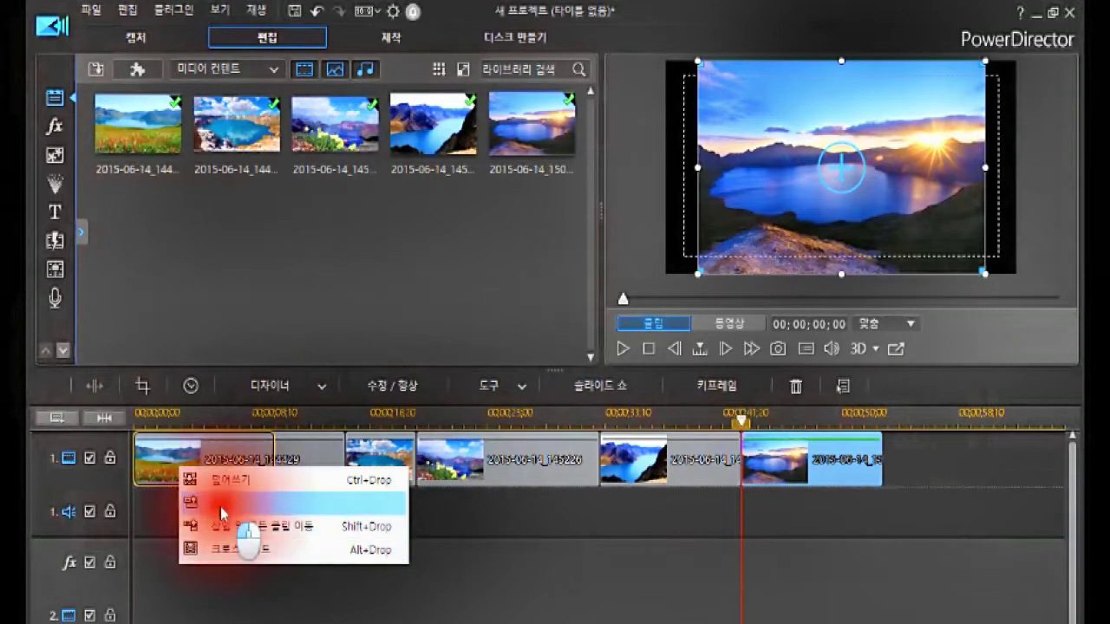
pyautogui.click(223, 468)
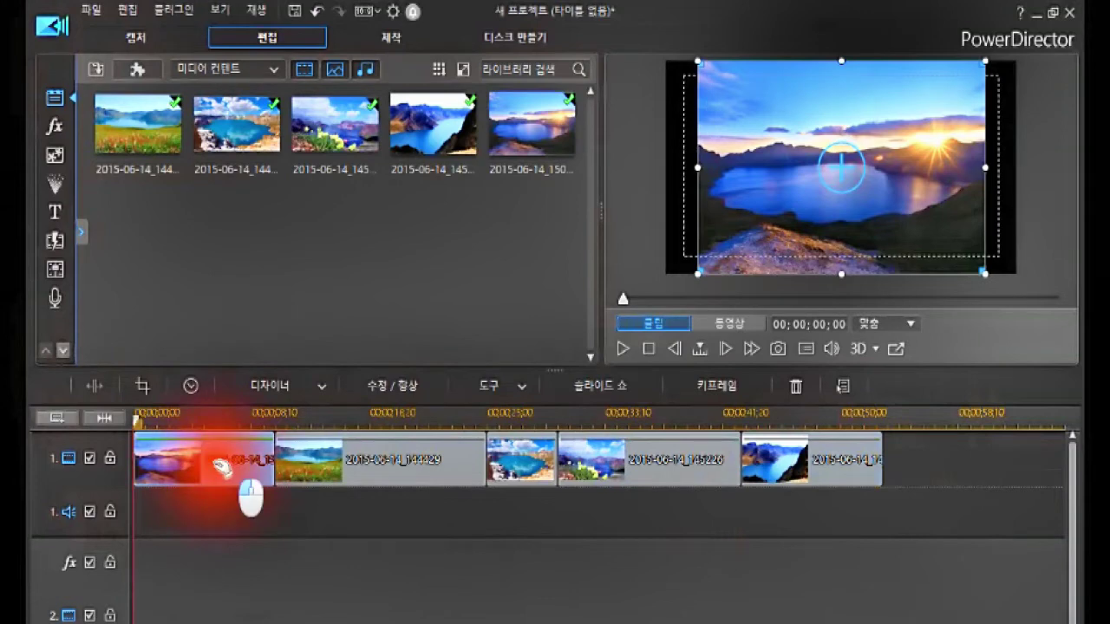
pyautogui.doubleClick(223, 468)
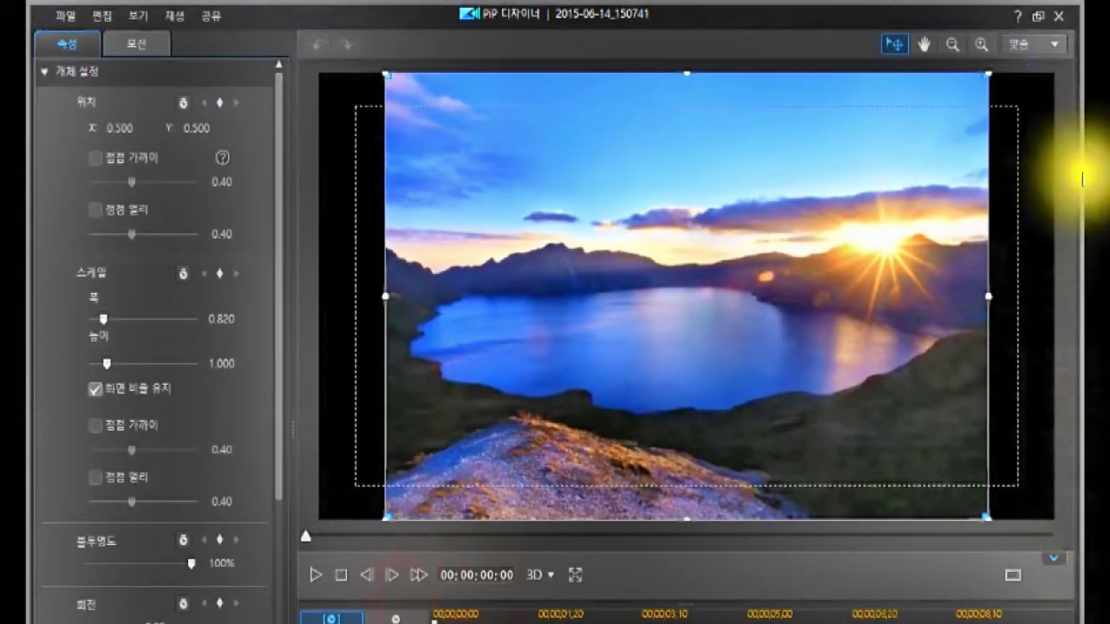
pyautogui.click(1059, 15)
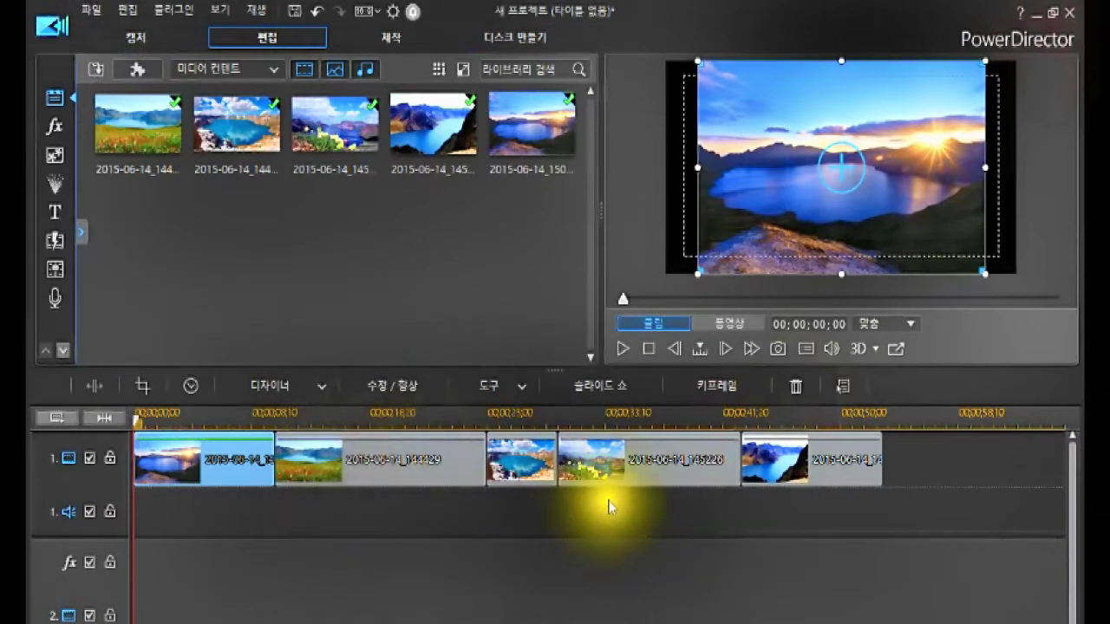
# Step: Move the 2015-06-14_144429 meadow clip from second place to the end of video track 1
pyautogui.click(354, 464)
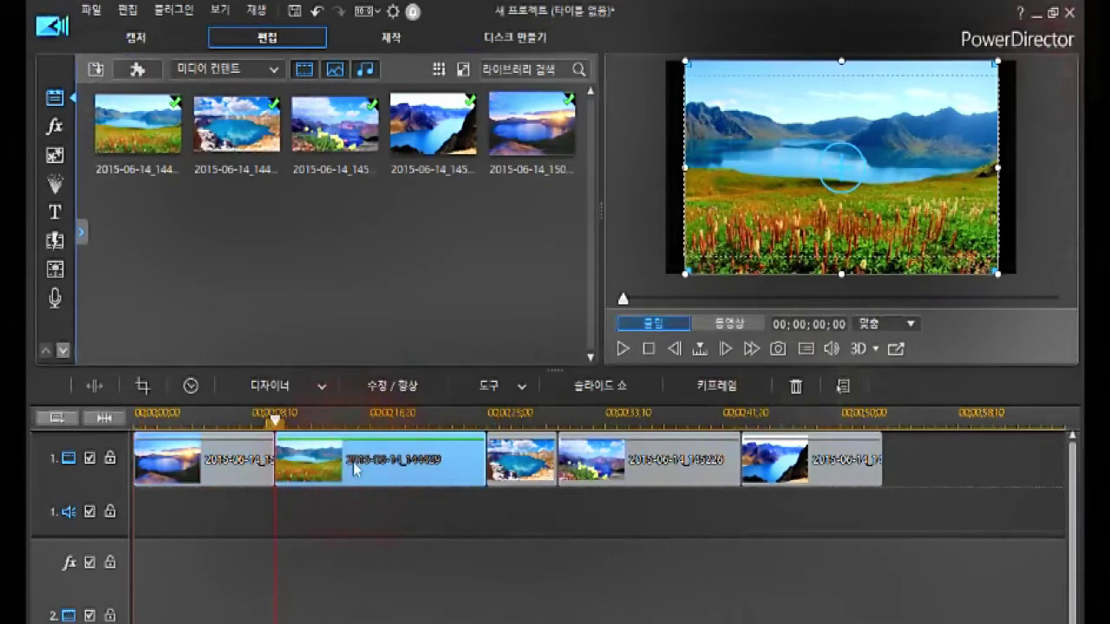
pyautogui.rightClick(354, 468)
pyautogui.moveTo(354, 469); pyautogui.dragTo(957, 541)
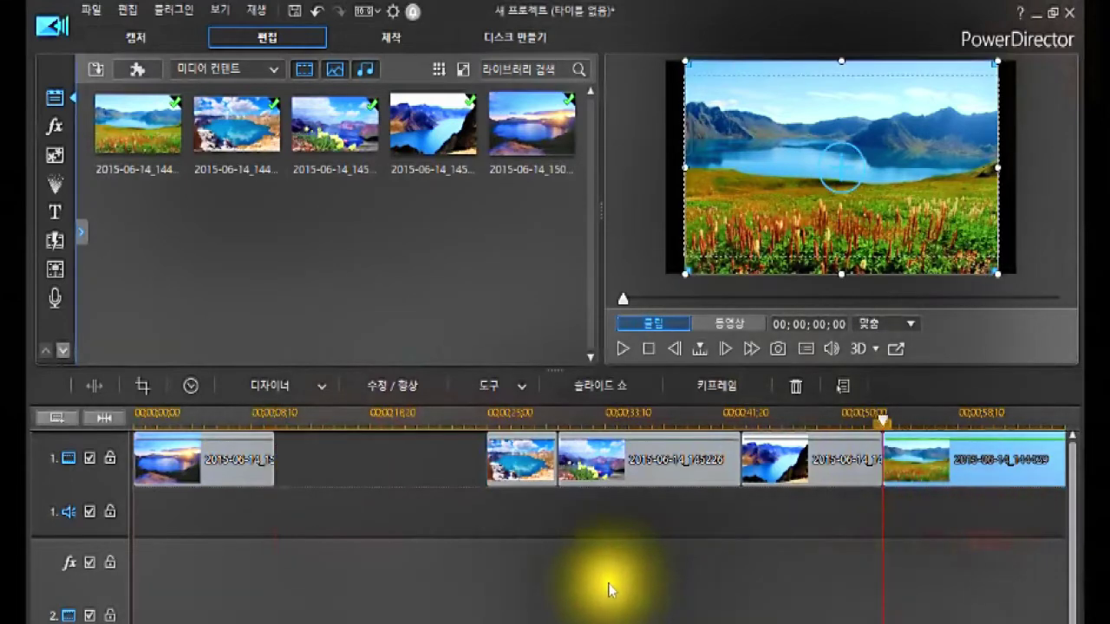
# Step: Select all clips after the gap on video track 1 and shift them together against the end of the first clip
pyautogui.click(328, 446)
pyautogui.click(464, 449)
pyautogui.moveTo(464, 448); pyautogui.dragTo(1079, 490)
pyautogui.moveTo(508, 459); pyautogui.dragTo(305, 466)
# Step: Move the 2015-06-14_145226 flower clip from third place to the end of video track 1
pyautogui.click(451, 465)
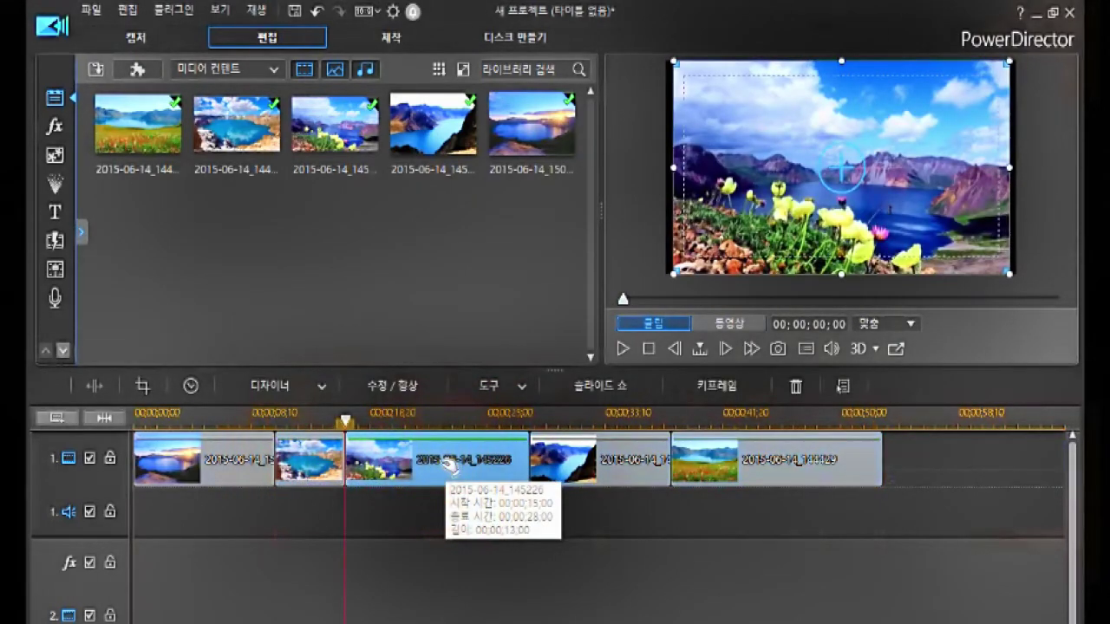
pyautogui.rightClick(449, 465)
pyautogui.moveTo(449, 465); pyautogui.dragTo(987, 496)
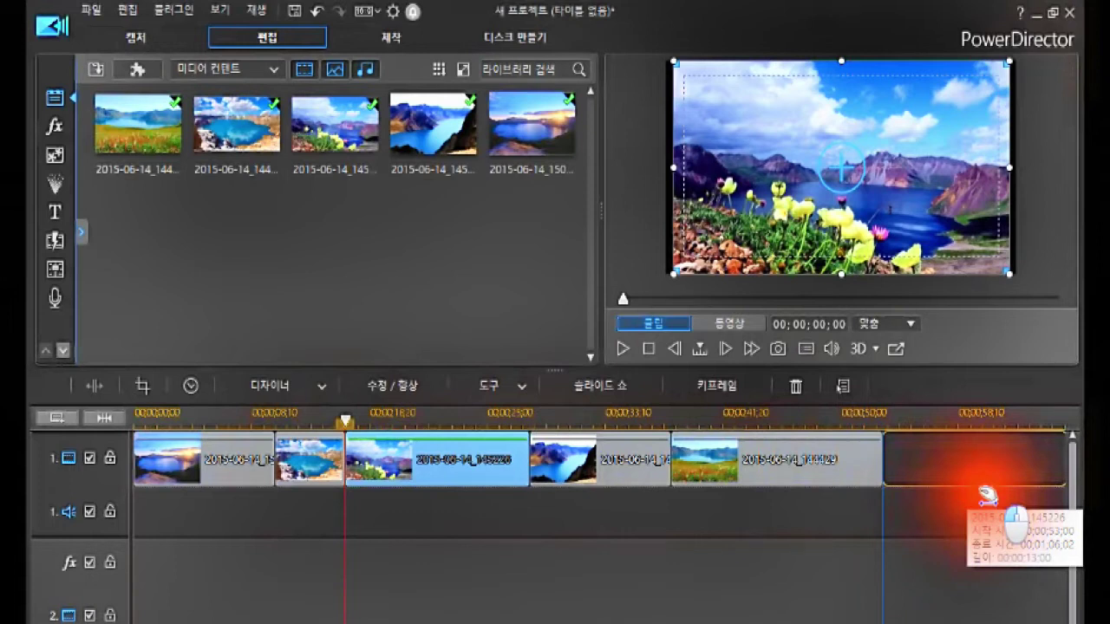
pyautogui.moveTo(987, 496); pyautogui.dragTo(987, 496)
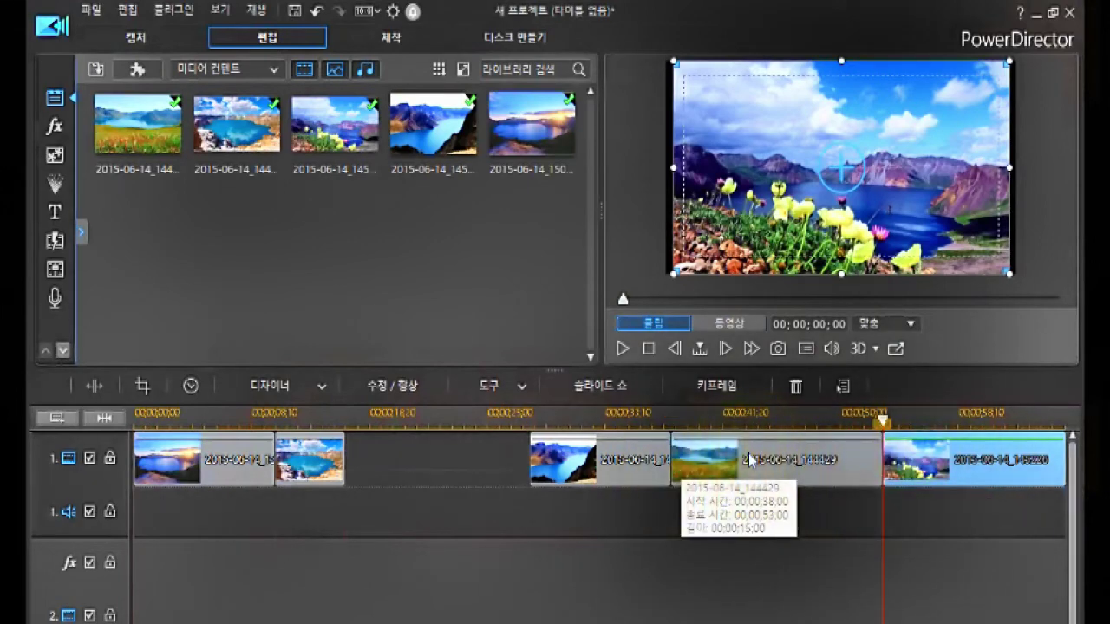
# Step: Move the 2015-06-14_144429 clip to the start of the gap after the second clip, using the Insert option
pyautogui.click(774, 481)
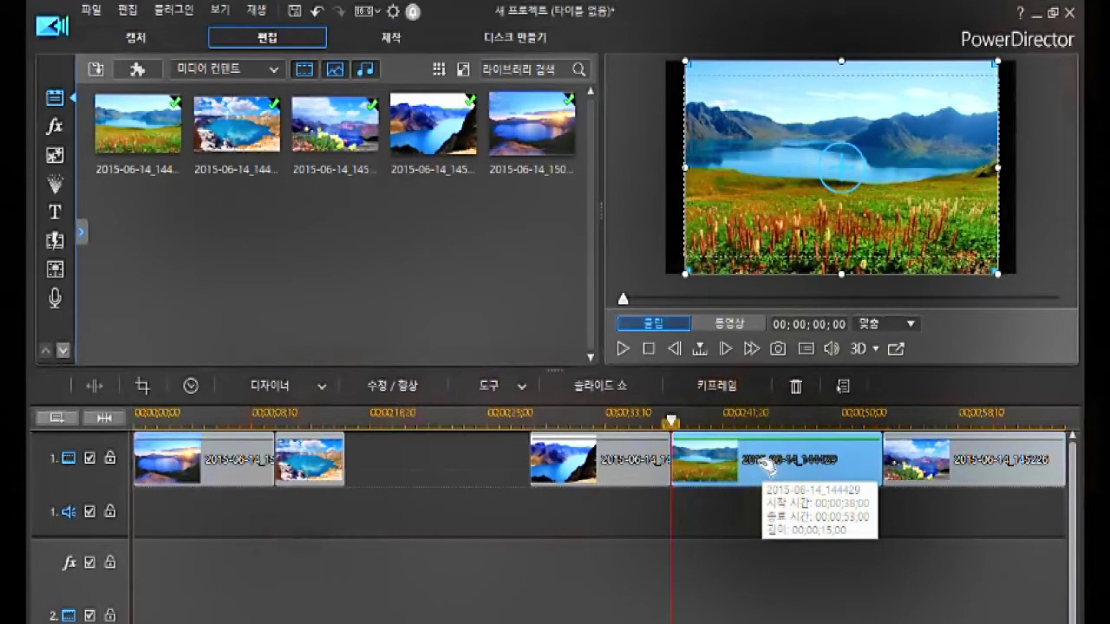
pyautogui.click(356, 440)
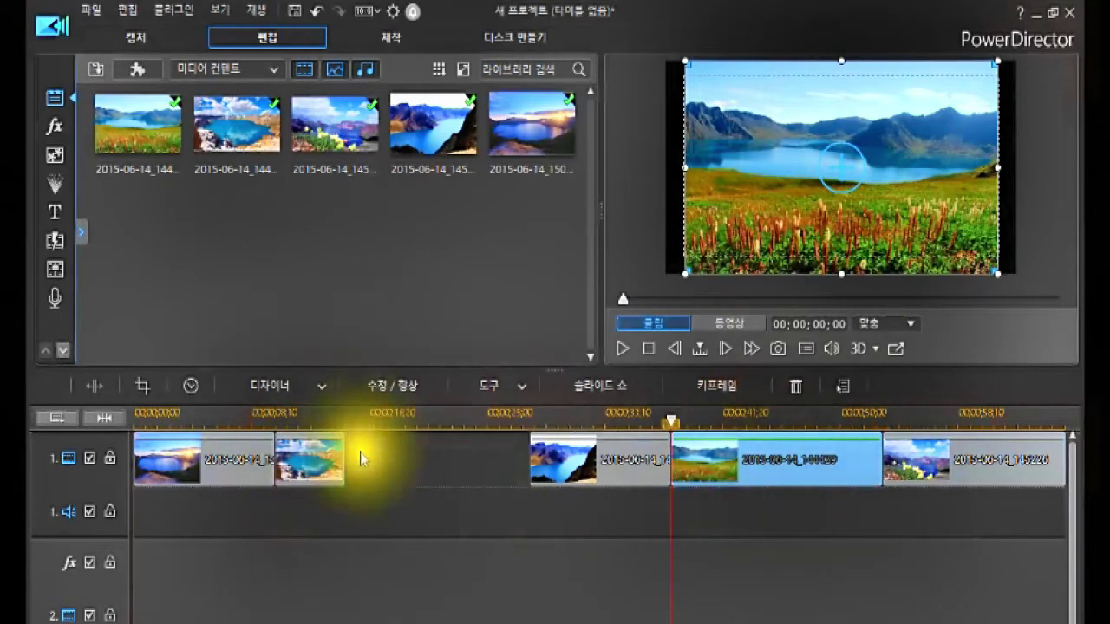
pyautogui.click(759, 463)
pyautogui.moveTo(760, 461); pyautogui.dragTo(438, 445)
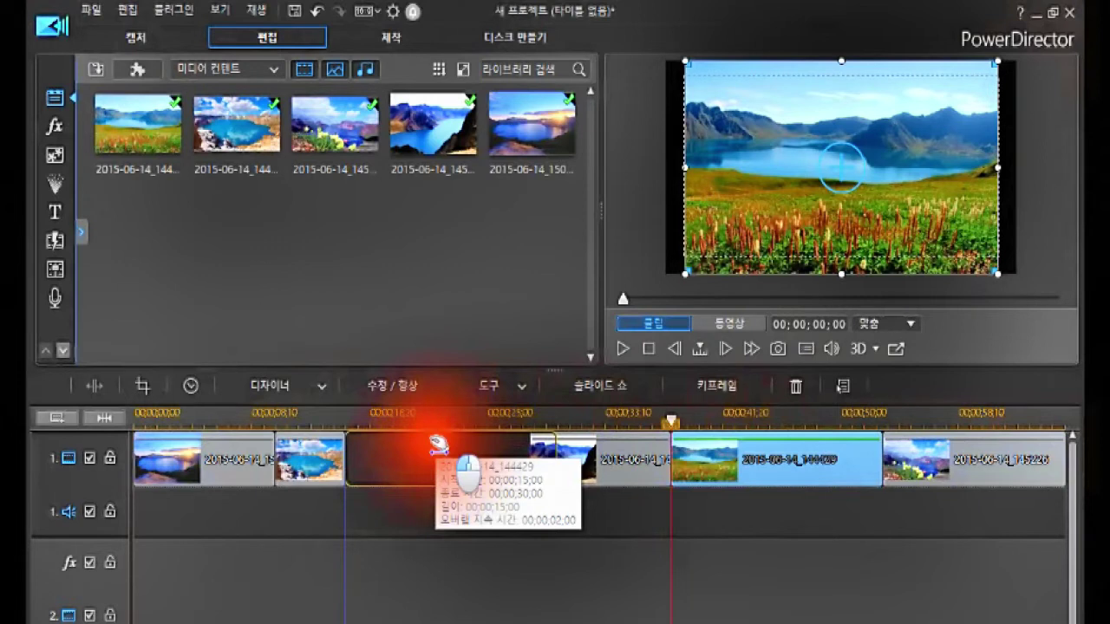
pyautogui.moveTo(439, 445); pyautogui.dragTo(438, 445)
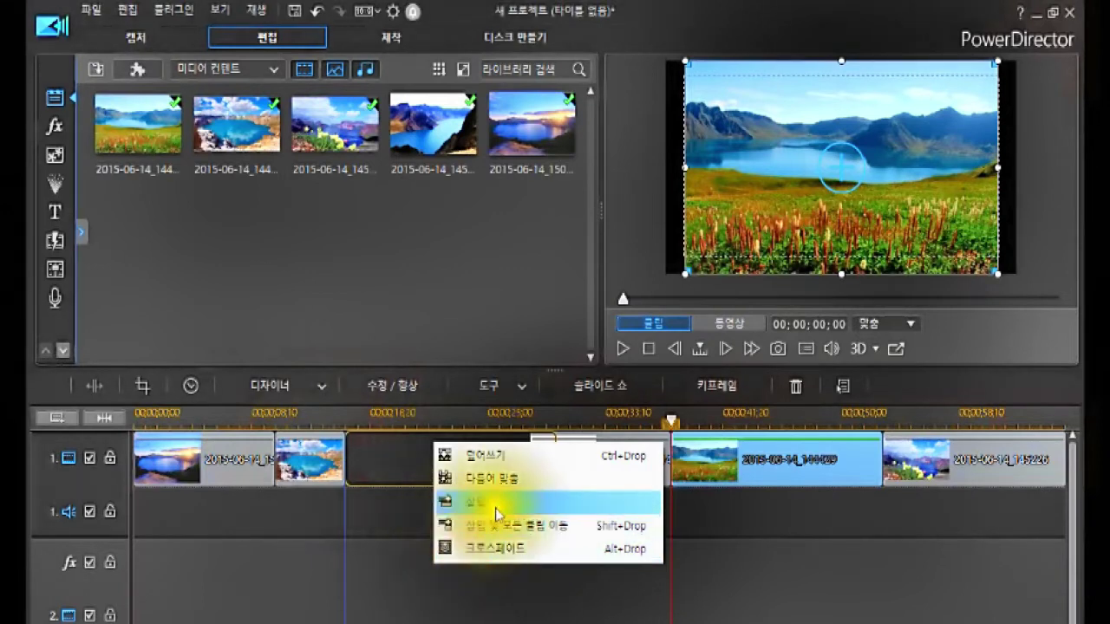
pyautogui.click(476, 505)
pyautogui.click(474, 503)
pyautogui.click(468, 508)
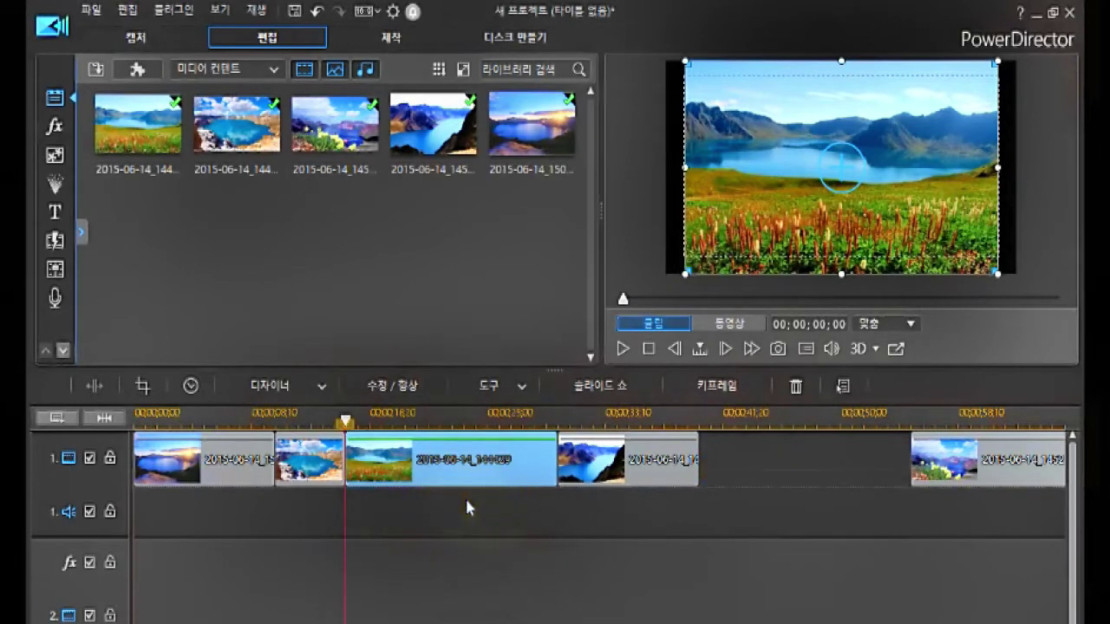
# Step: Try moving the 2015-06-14_144429 meadow clip into the gap after the second clip on video track 1 with the Overwrite option
pyautogui.click(503, 515)
pyautogui.moveTo(503, 518); pyautogui.dragTo(459, 466)
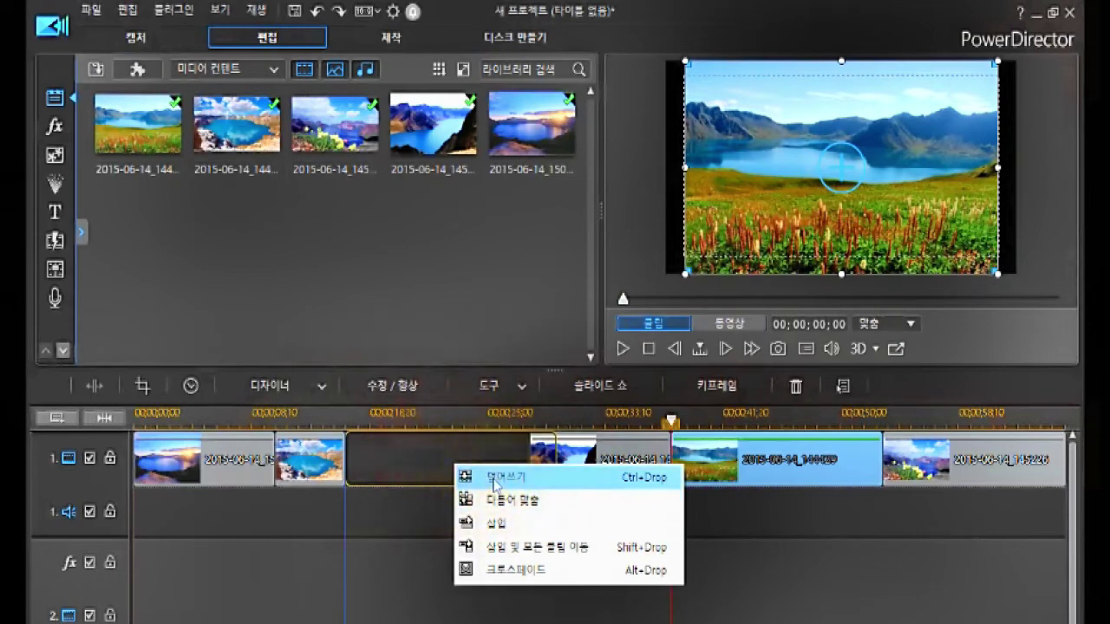
pyautogui.click(496, 483)
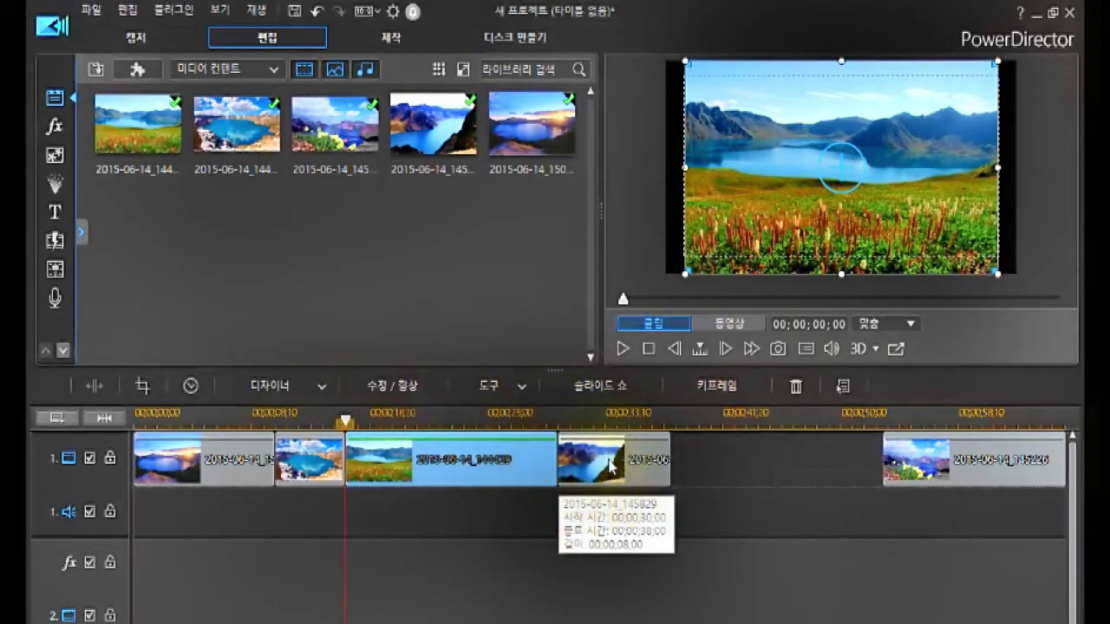
pyautogui.moveTo(612, 467); pyautogui.dragTo(587, 471)
pyautogui.click(743, 483)
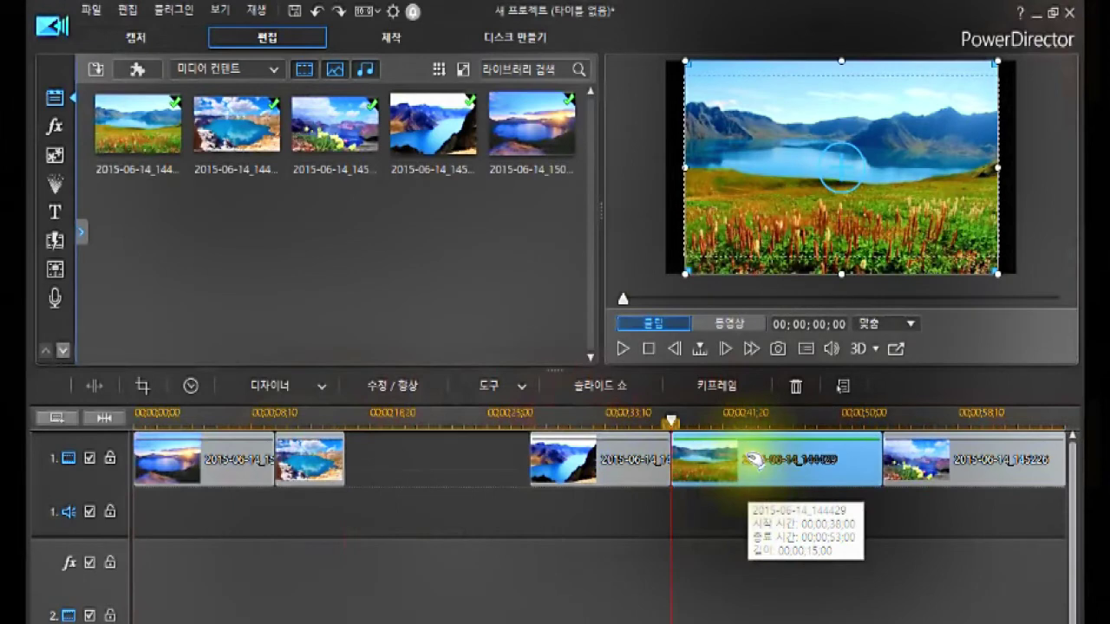
# Step: Move the 2015-06-14_144429 meadow clip into the gap after the second clip, using the Trim to Fit option
pyautogui.click(753, 459)
pyautogui.click(755, 462)
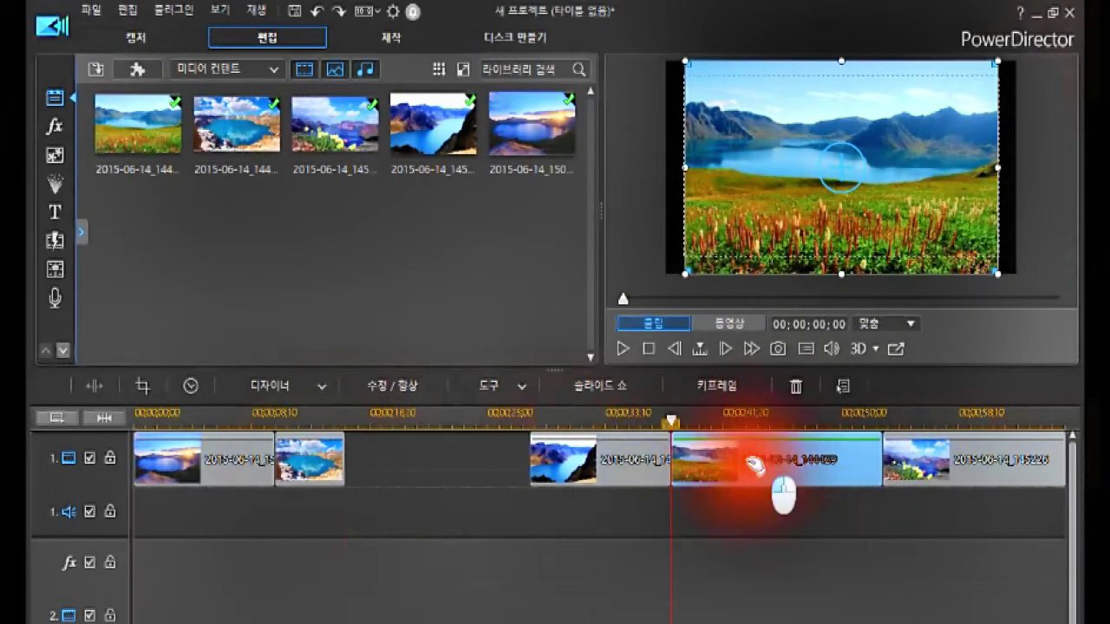
pyautogui.moveTo(754, 464); pyautogui.dragTo(425, 465)
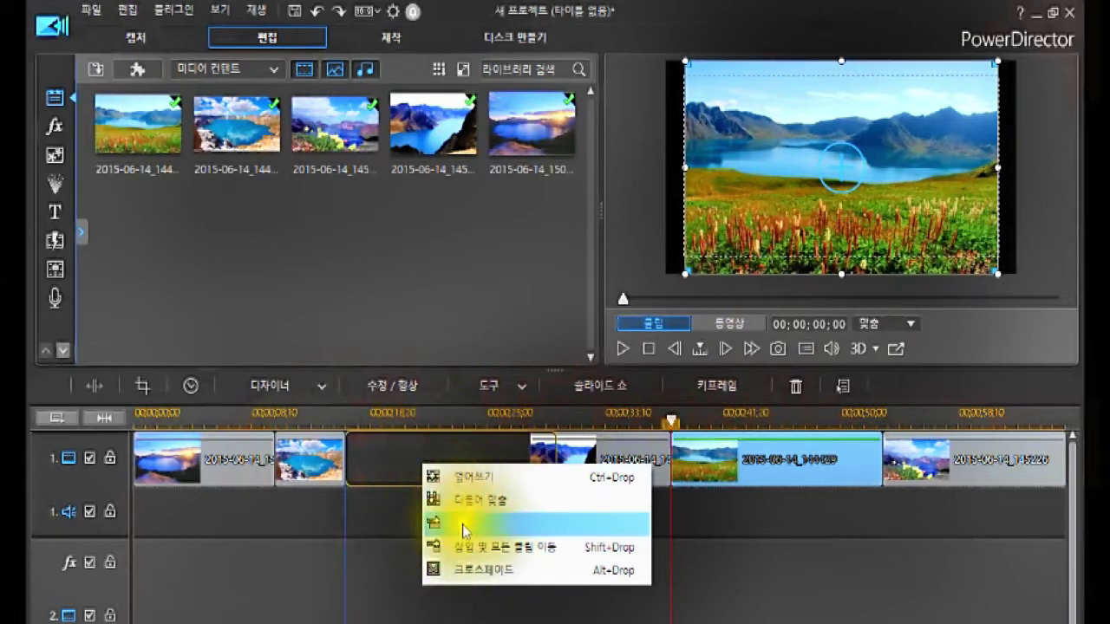
pyautogui.click(472, 501)
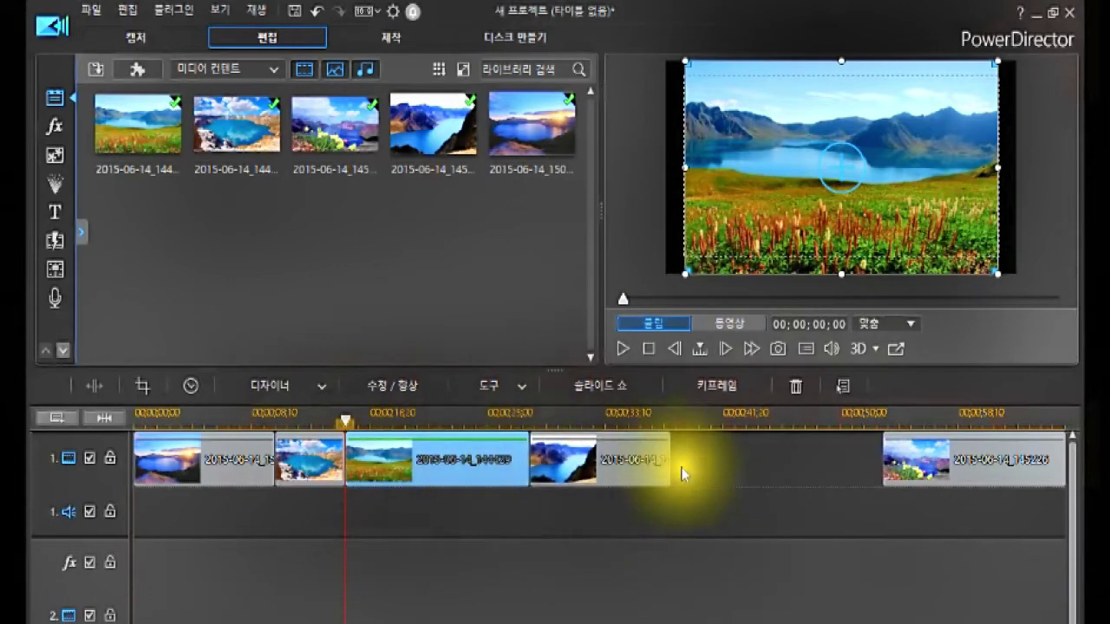
# Step: Move the 2015-06-14_145226 flower clip directly behind the 145829 clip and place the 144429 meadow clip at the end of the track
pyautogui.moveTo(926, 455); pyautogui.dragTo(711, 461)
pyautogui.moveTo(393, 463); pyautogui.dragTo(908, 472)
# Step: Insert the 2015-06-14_145226 flower clip at the start of video track 1 and close the gap before the 144429 meadow clip
pyautogui.moveTo(758, 456); pyautogui.dragTo(182, 457)
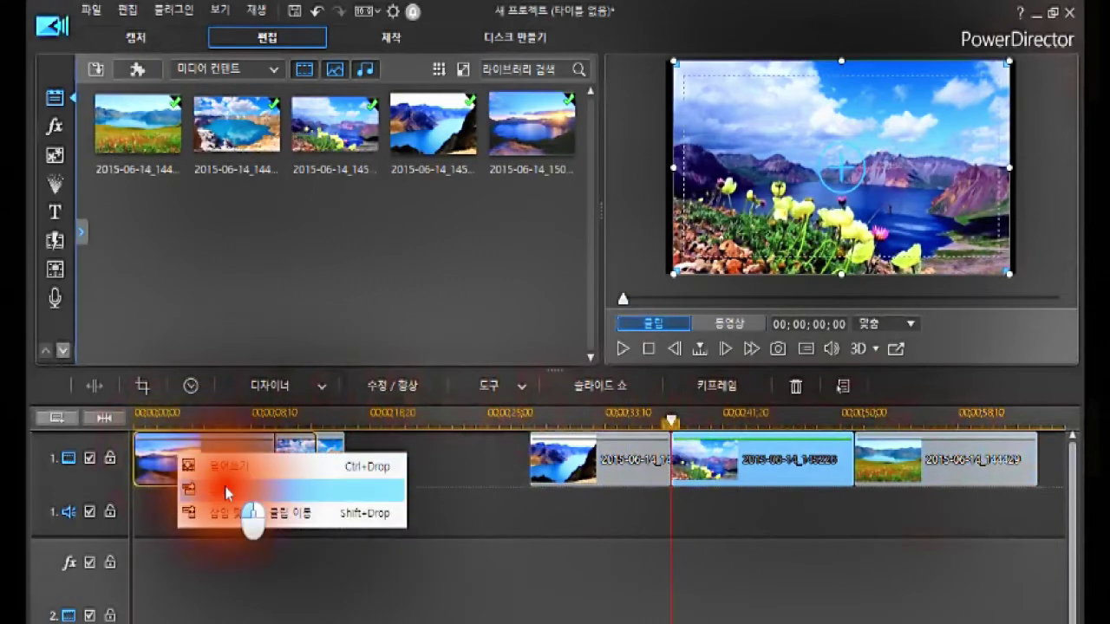
pyautogui.click(226, 492)
pyautogui.click(769, 457)
pyautogui.moveTo(769, 457); pyautogui.dragTo(584, 458)
pyautogui.moveTo(1042, 461); pyautogui.dragTo(675, 481)
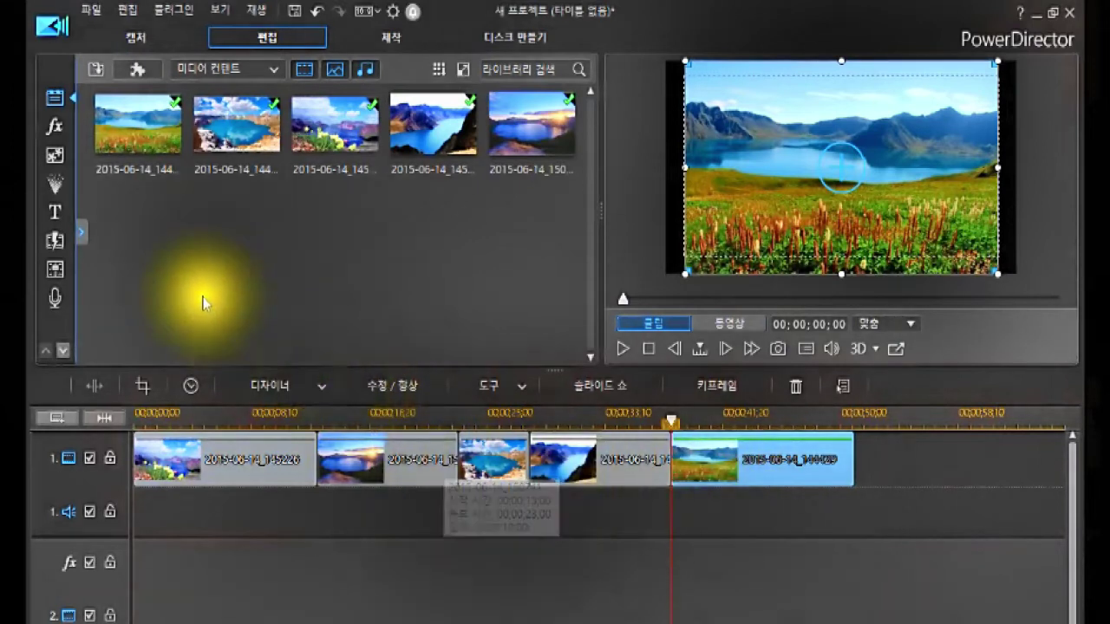
# Step: Try dropping the library's second photo just after the start of the first clip on video track 1 with the Overwrite option
pyautogui.click(232, 127)
pyautogui.moveTo(232, 128); pyautogui.dragTo(141, 473)
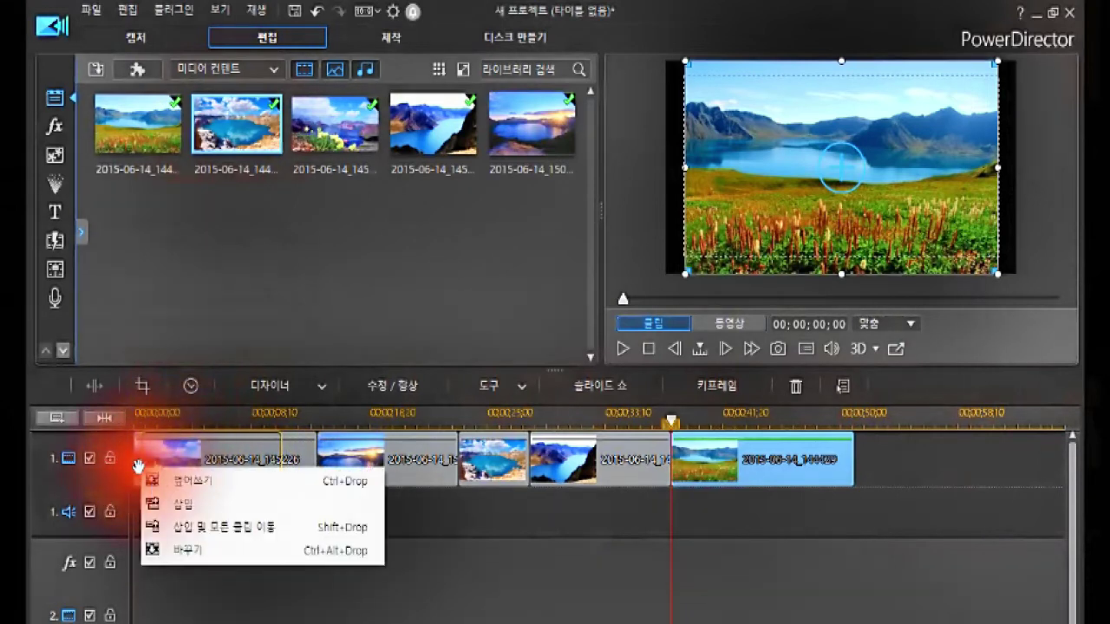
pyautogui.click(195, 484)
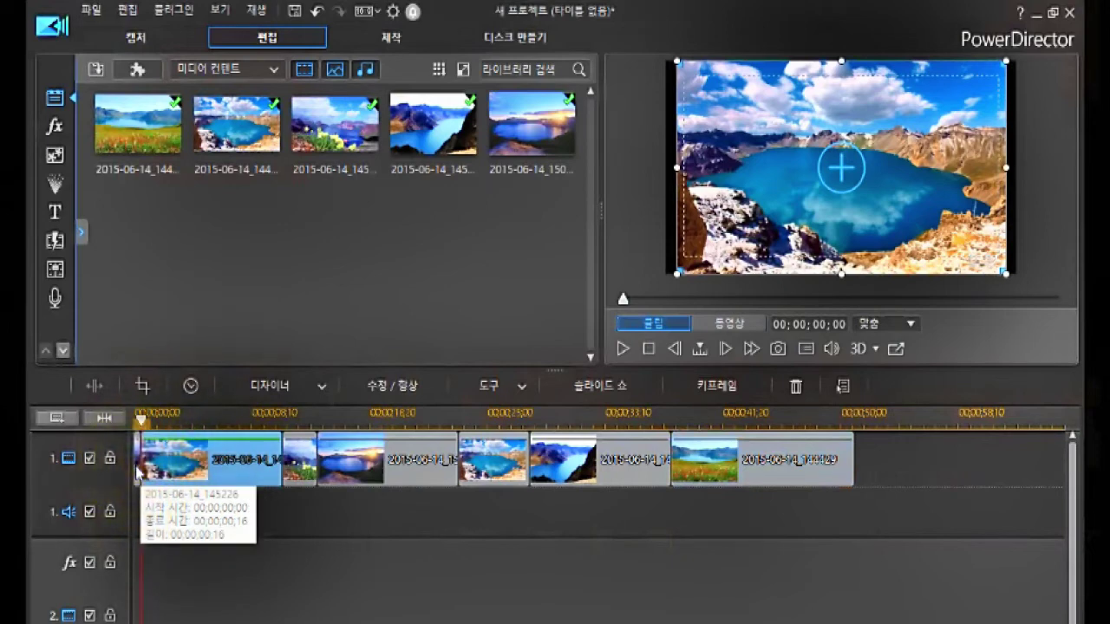
pyautogui.click(136, 468)
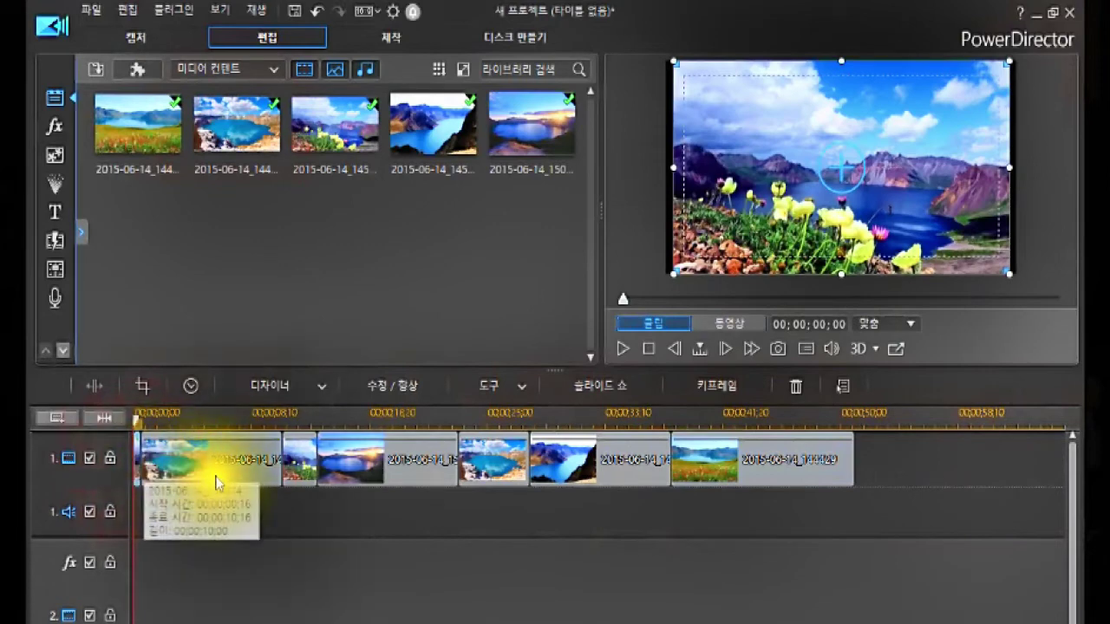
pyautogui.click(295, 462)
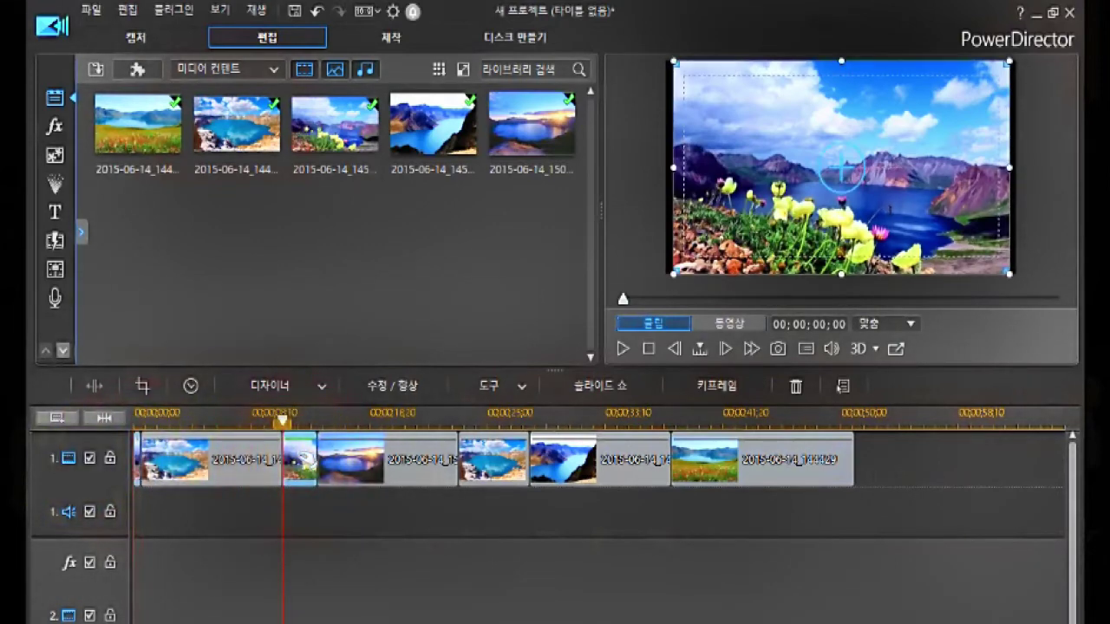
pyautogui.click(764, 459)
# Step: Try dropping the library's flower photo into the first clip at about 00;00;01;19 with the Insert option
pyautogui.click(321, 131)
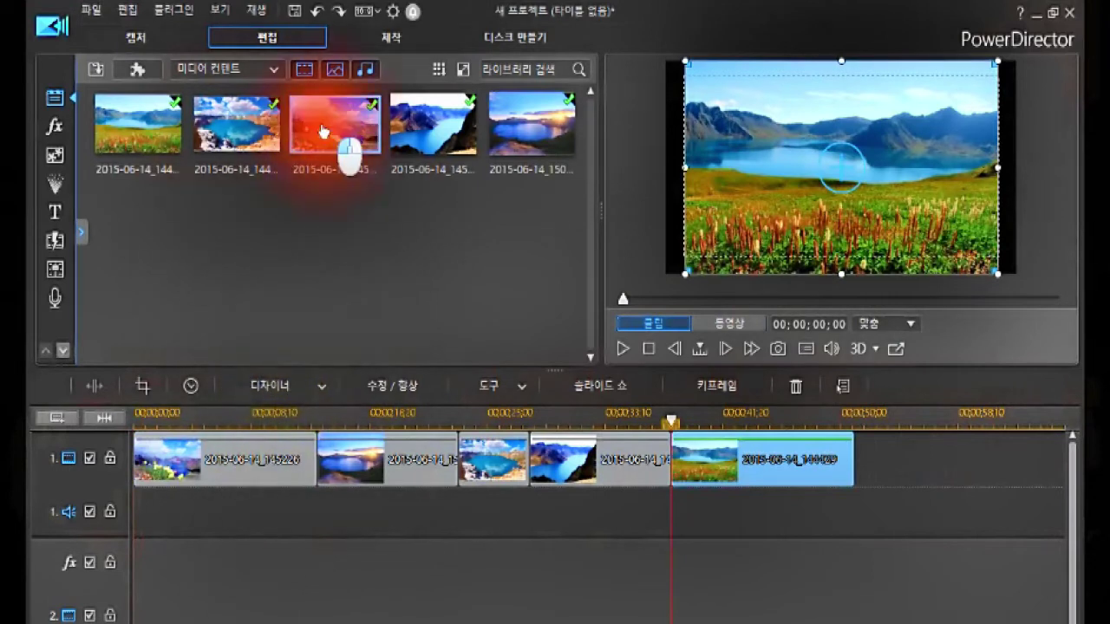
pyautogui.moveTo(320, 130); pyautogui.dragTo(156, 468)
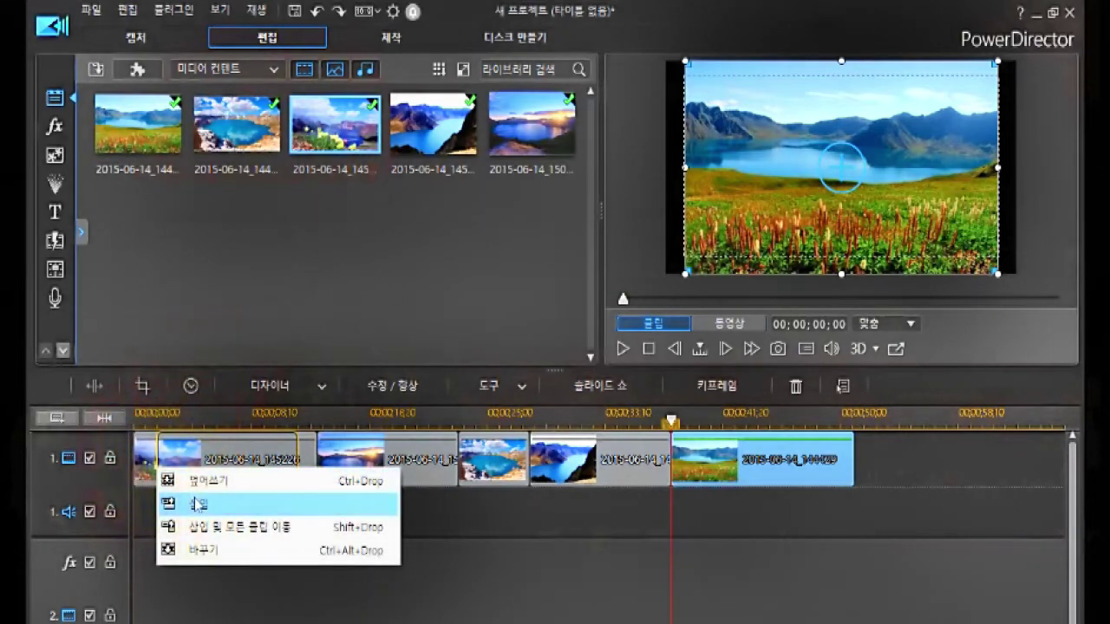
pyautogui.click(195, 502)
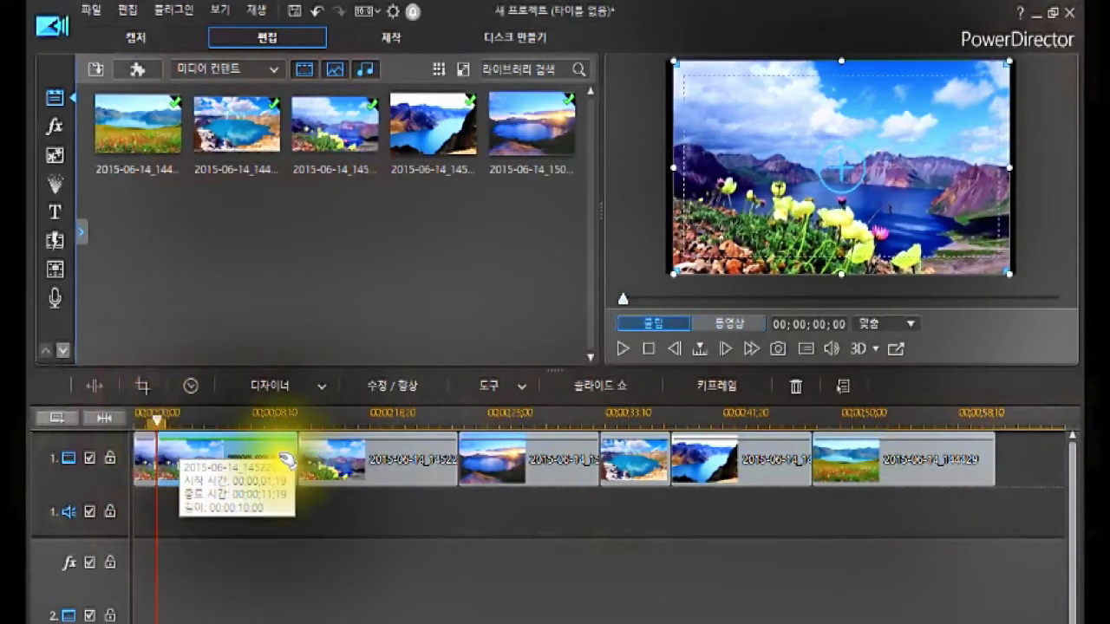
pyautogui.click(197, 460)
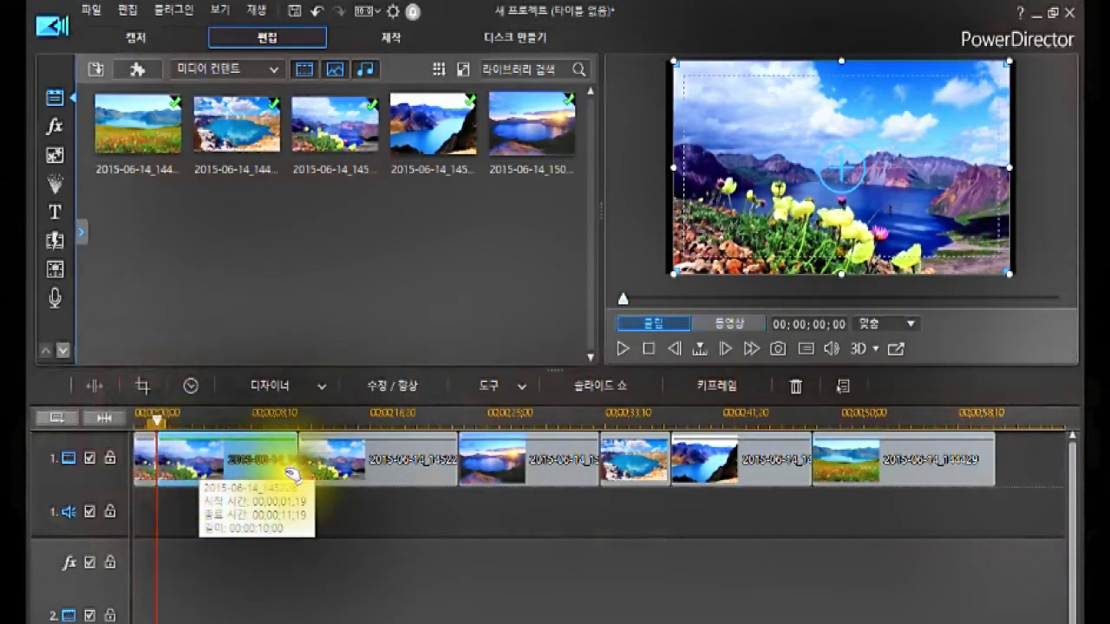
pyautogui.click(205, 479)
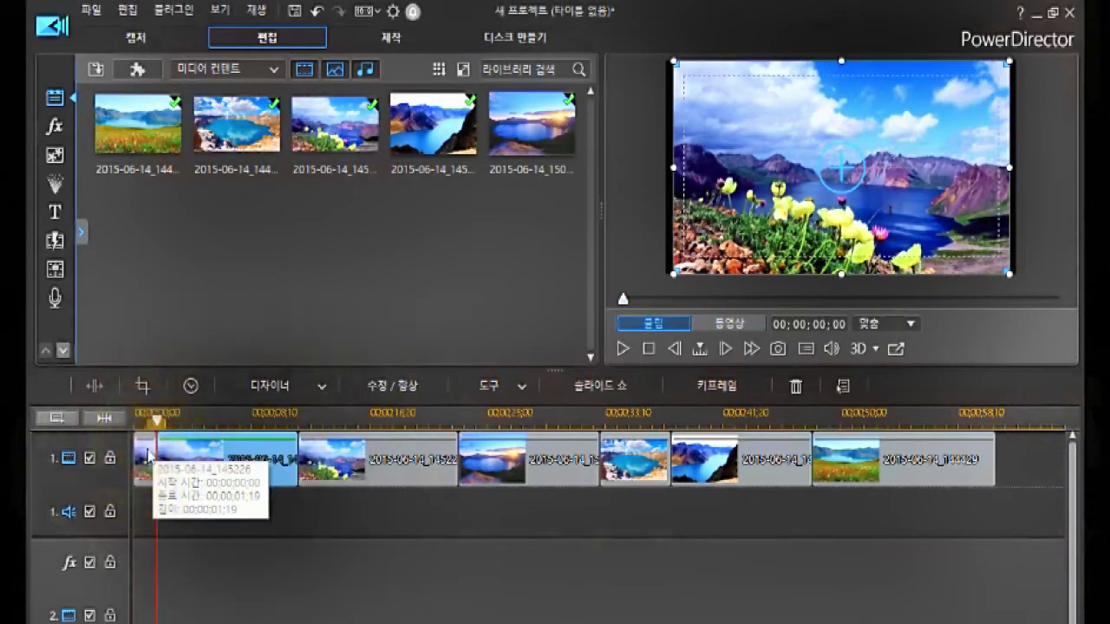
pyautogui.click(149, 454)
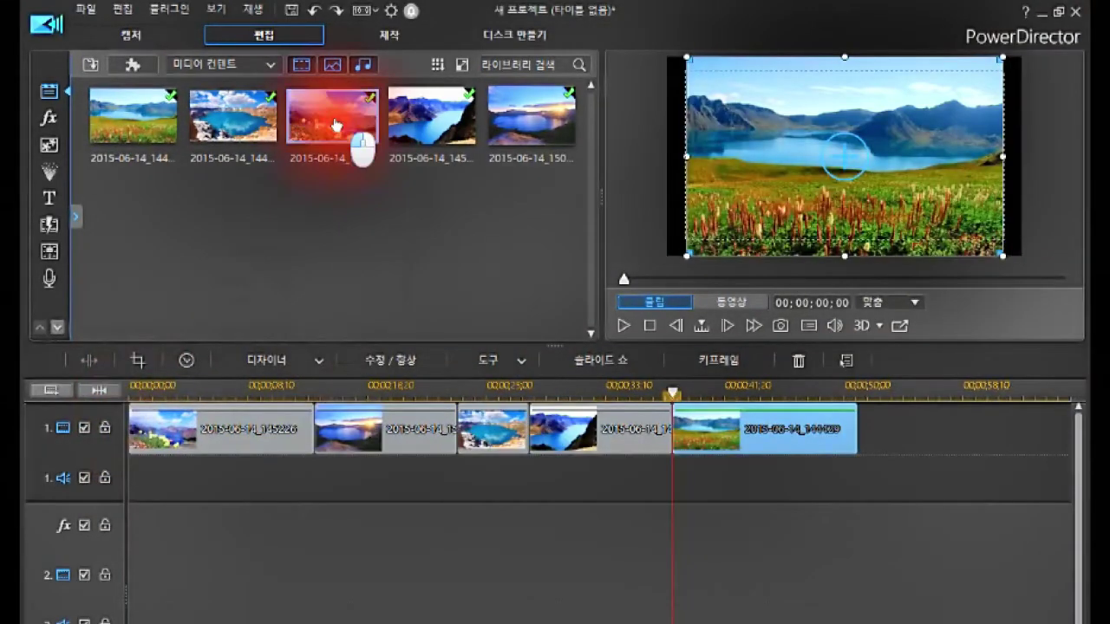
# Step: Drop the library's flower photo onto the first clip of video track 1, using the Replace option
pyautogui.moveTo(335, 125); pyautogui.dragTo(164, 422)
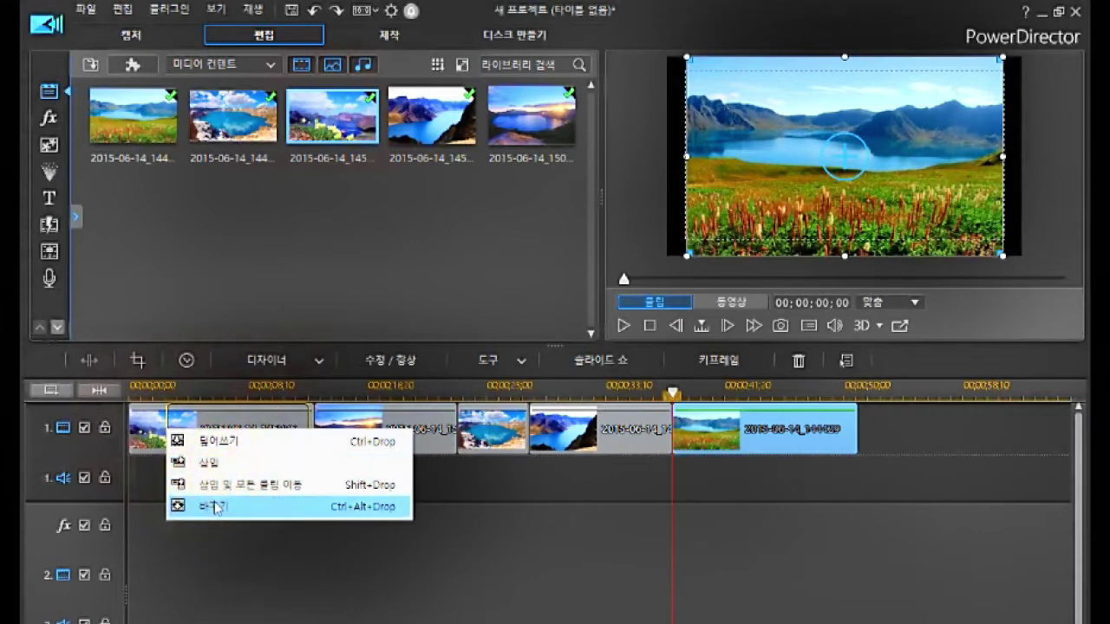
pyautogui.click(215, 508)
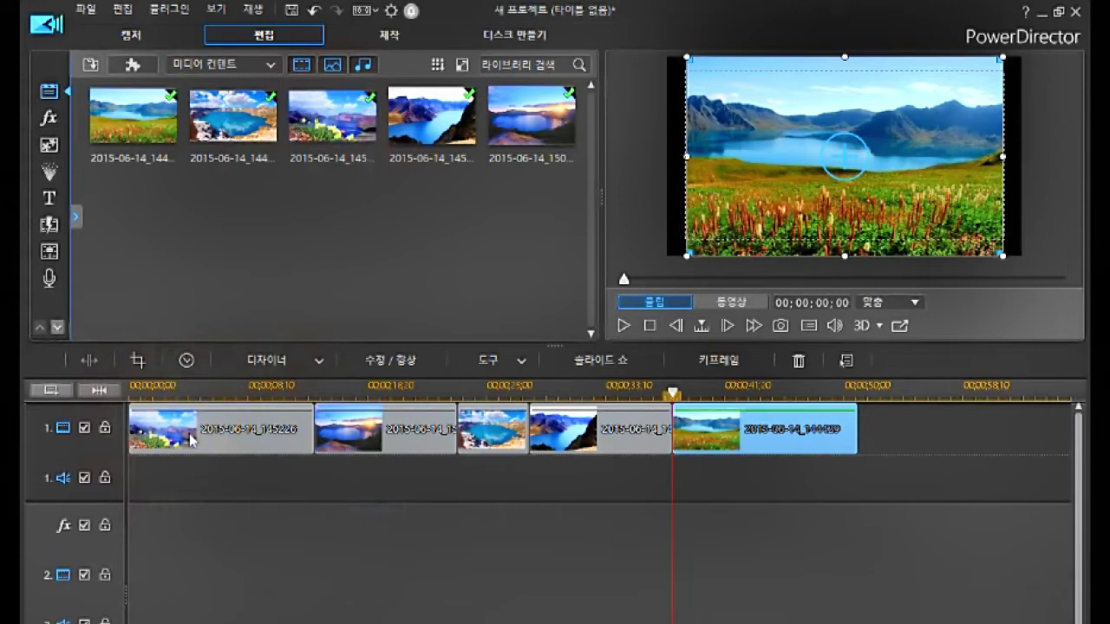
# Step: Remove the first clip from video track 1 with the Remove and Leave Gap option
pyautogui.click(219, 430)
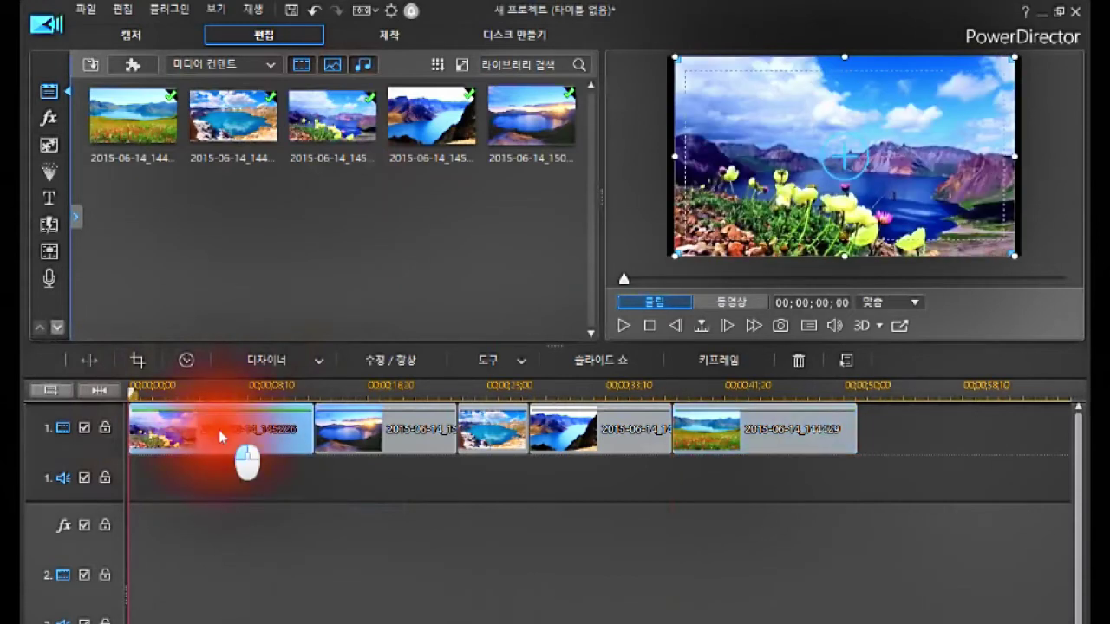
pyautogui.rightClick(218, 430)
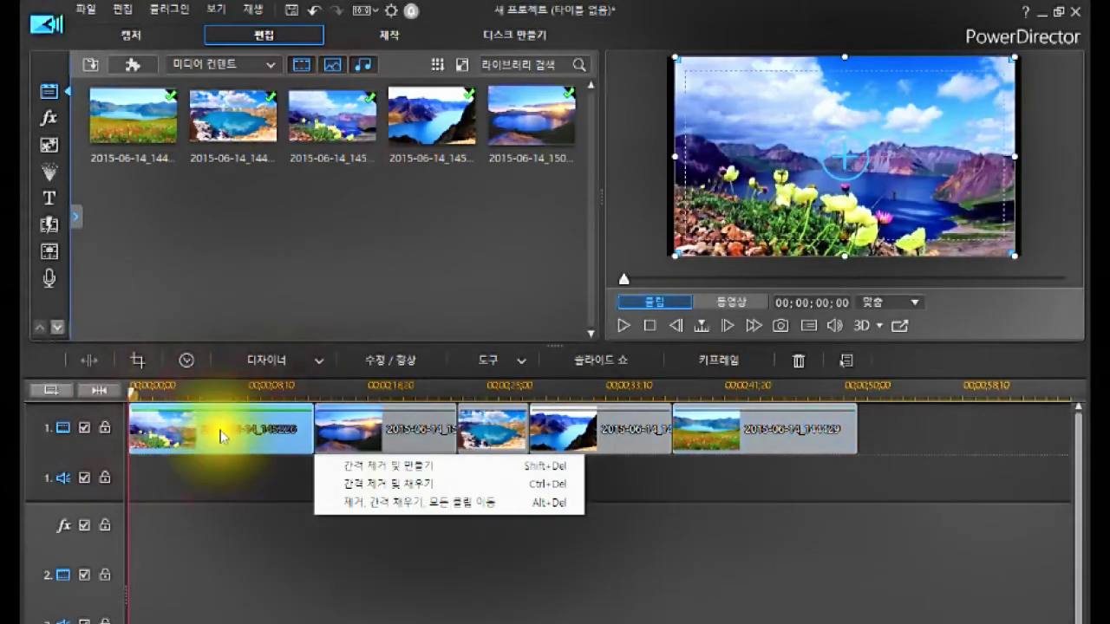
pyautogui.click(378, 467)
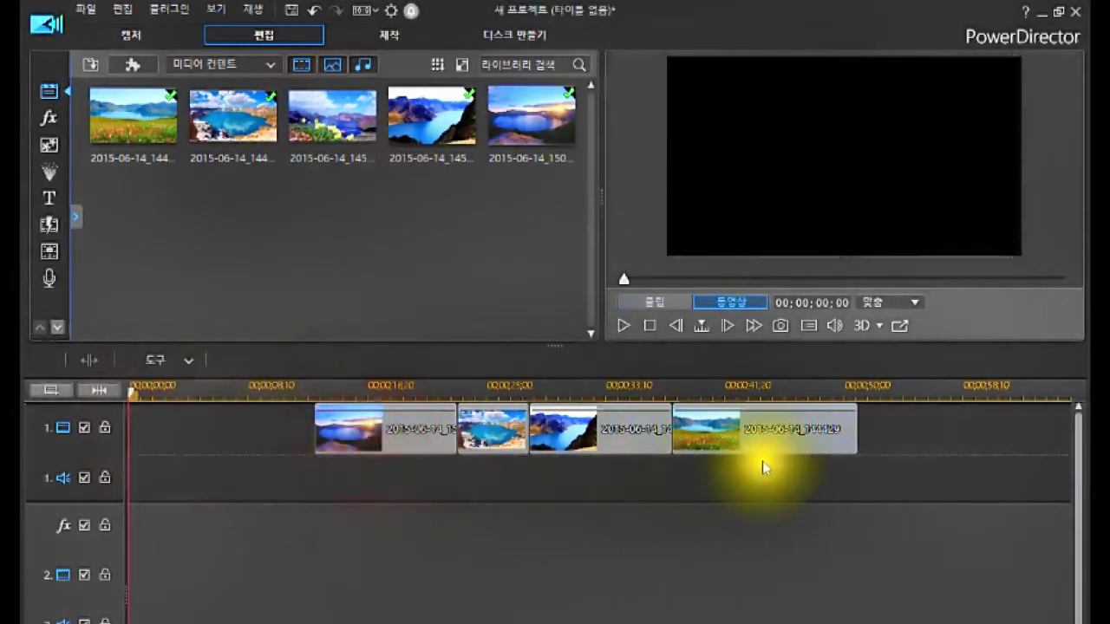
# Step: Try deleting all the remaining clips on video track 1 at once
pyautogui.moveTo(766, 451); pyautogui.dragTo(206, 424)
pyautogui.press('Delete')
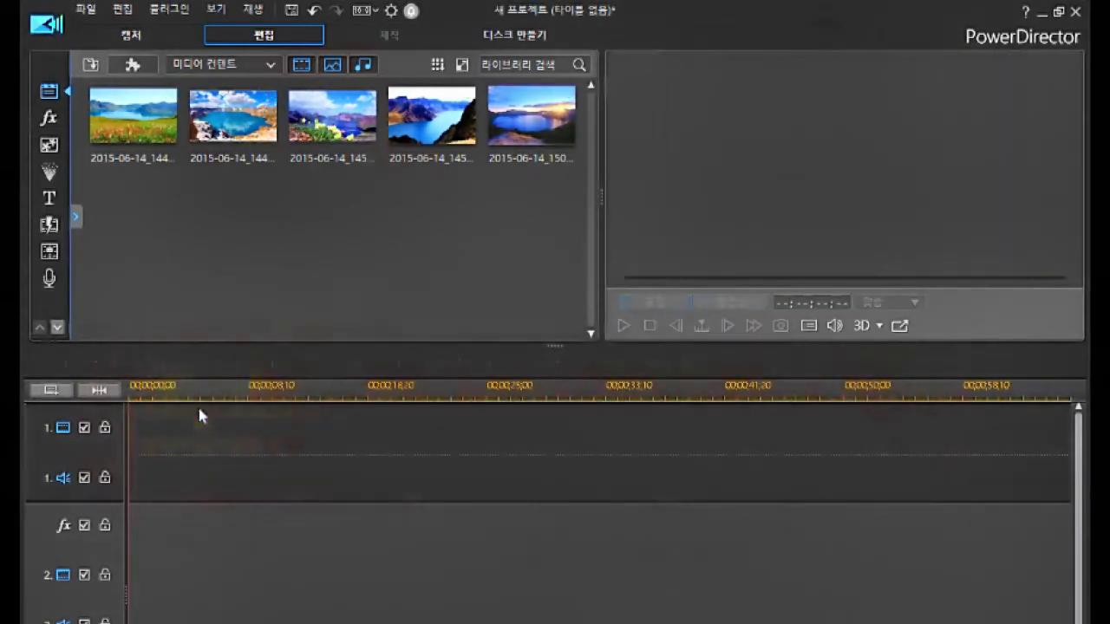
pyautogui.hotkey('ctrl', 'z')
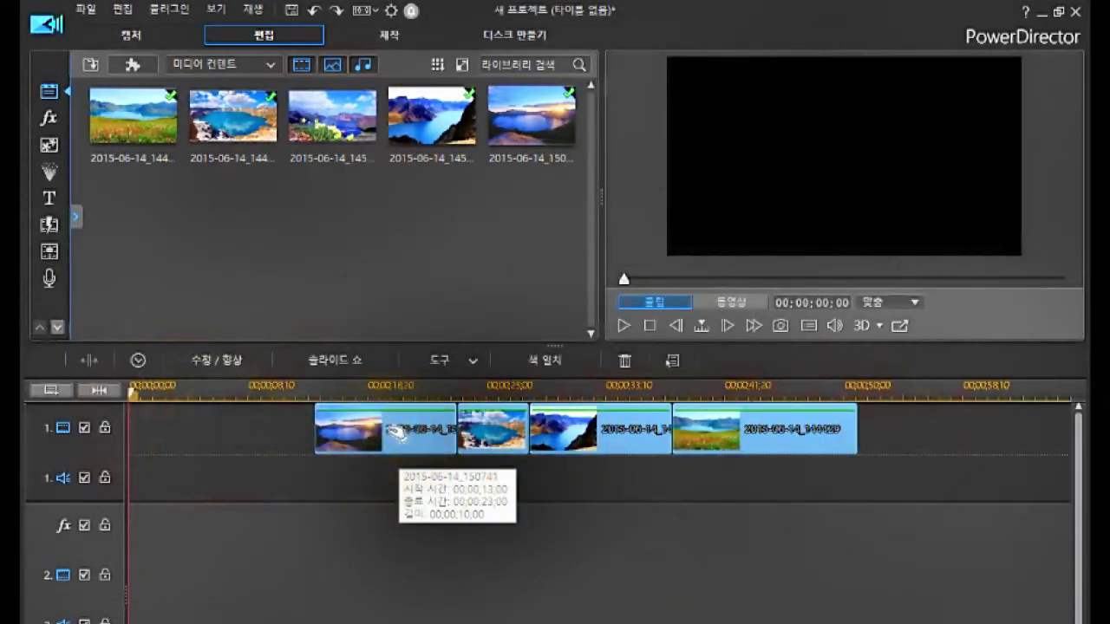
# Step: Try removing only the second and fourth remaining clips together with the Remove and Leave Gap option
pyautogui.click(359, 427)
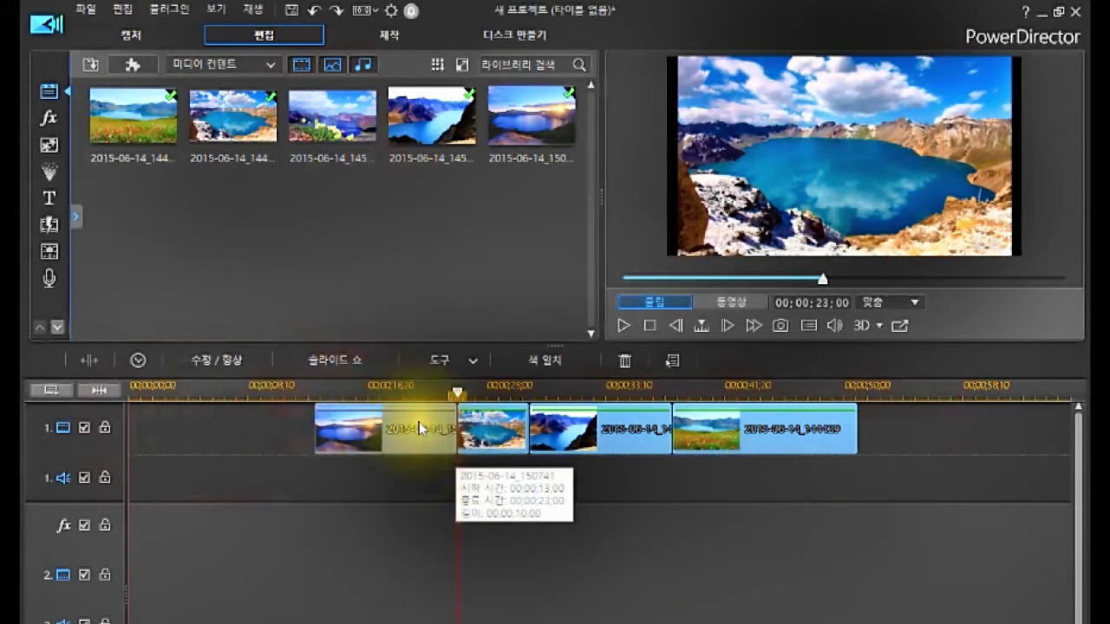
pyautogui.click(511, 431)
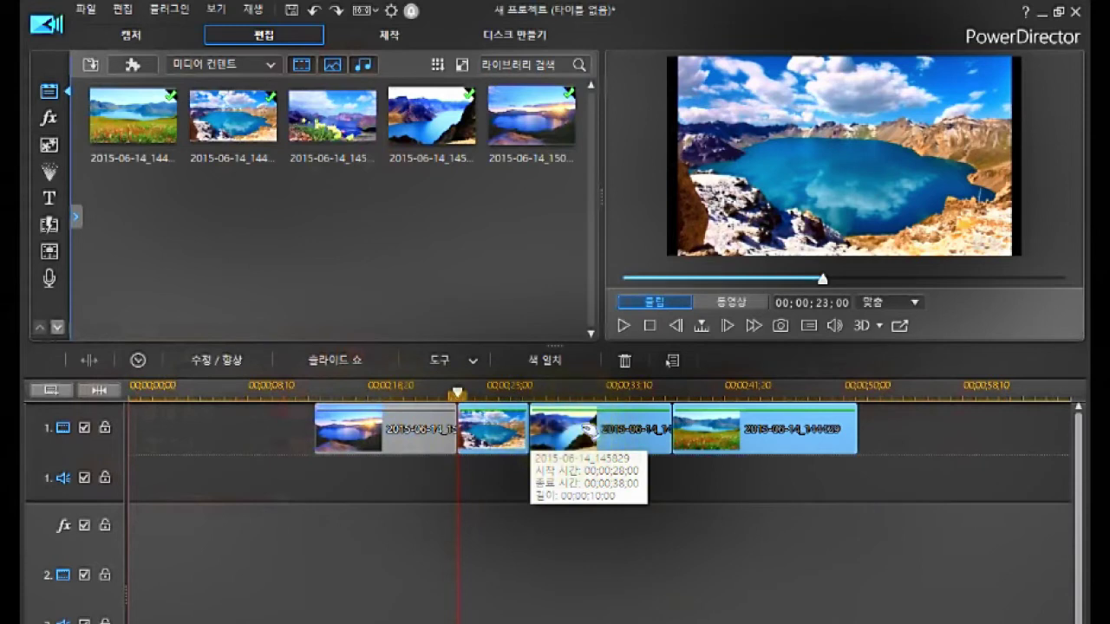
pyautogui.rightClick(588, 430)
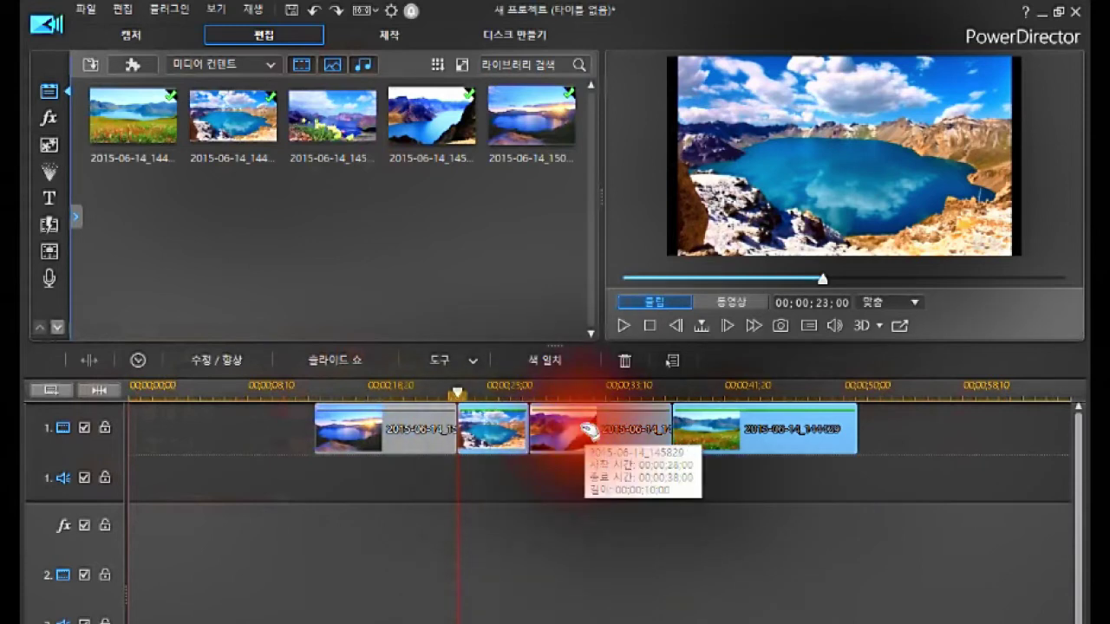
pyautogui.click(694, 448)
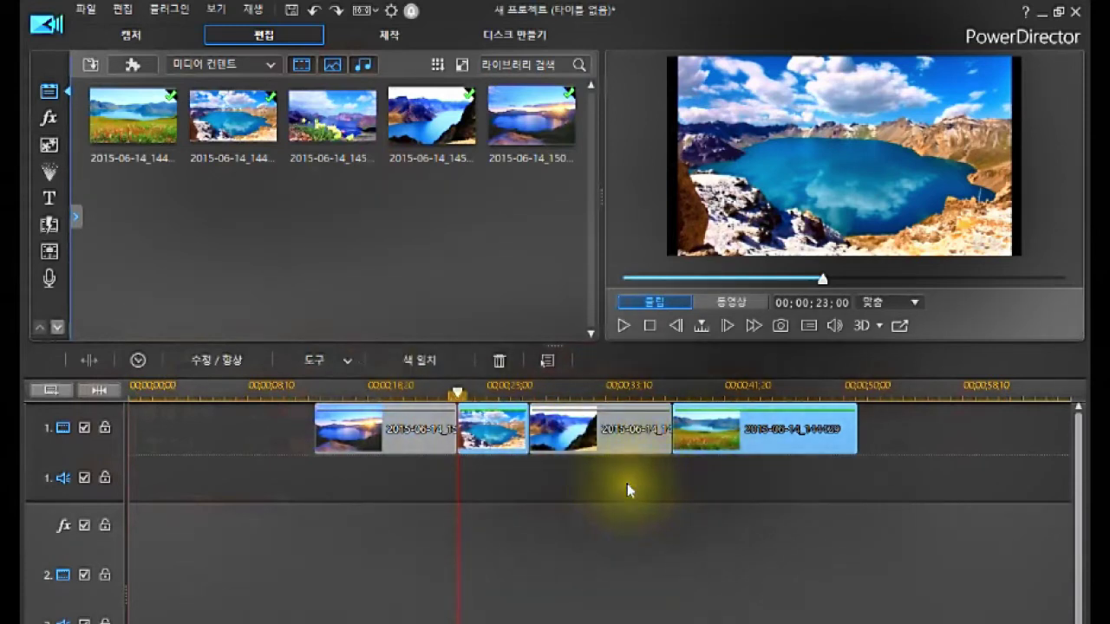
pyautogui.press('Delete')
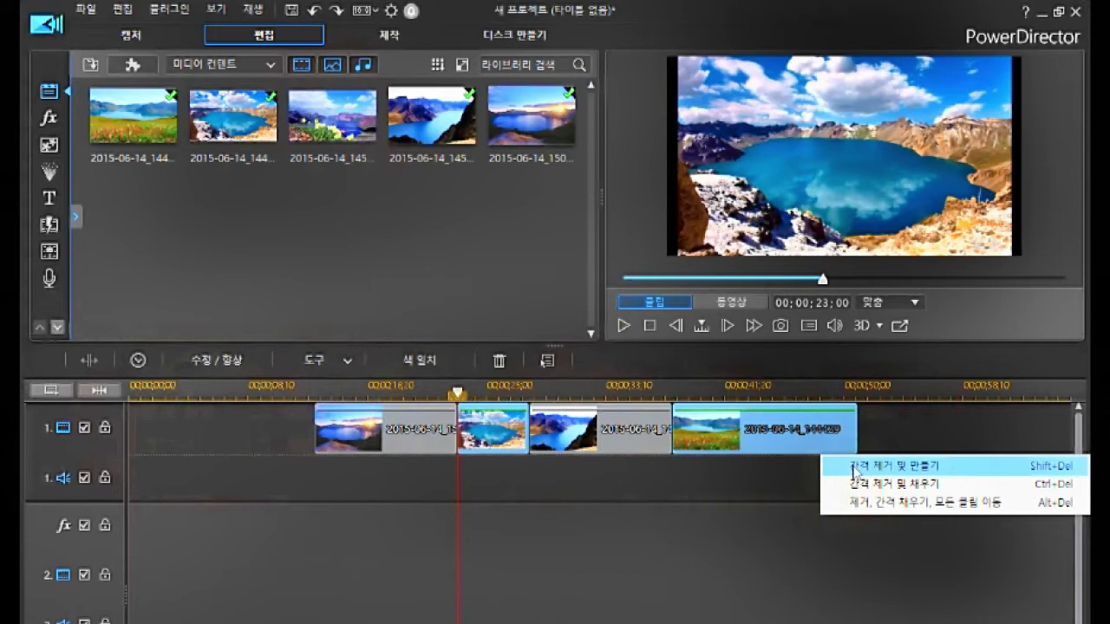
pyautogui.click(855, 468)
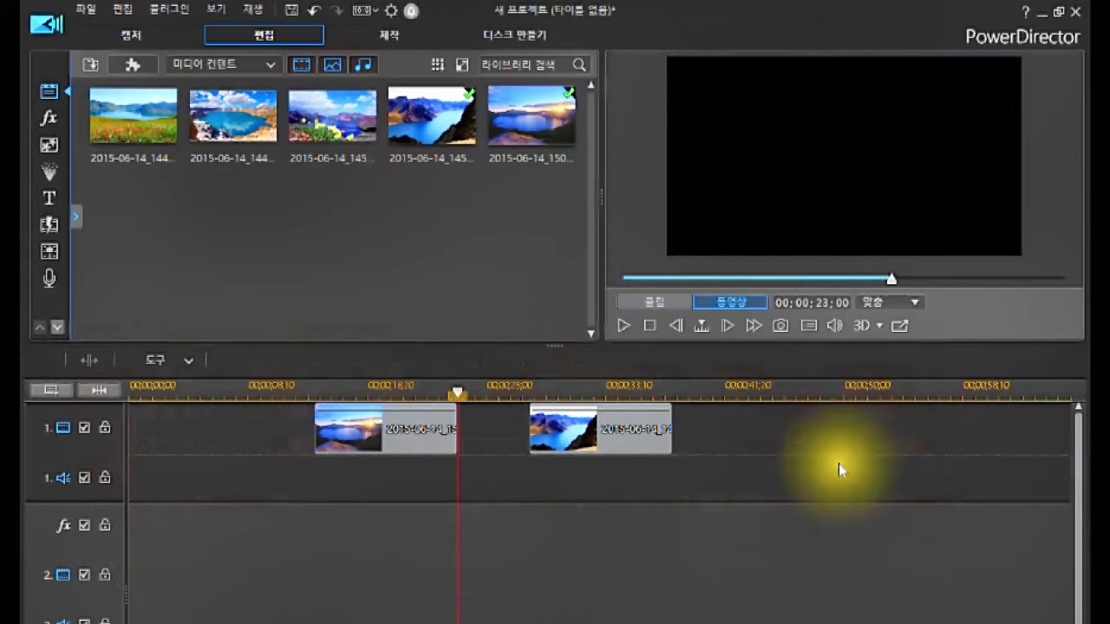
pyautogui.hotkey('ctrl', 'z')
# Step: Undo the last removal and remove the second and fourth clips of video track 1 together with the Remove and Fill Gap option
pyautogui.click(501, 431)
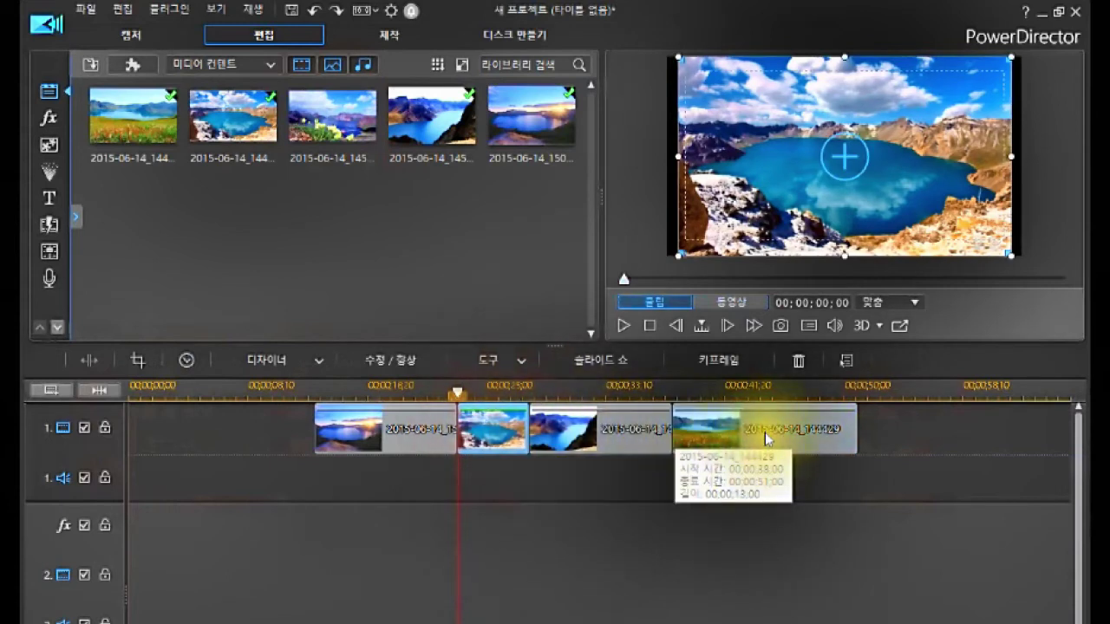
pyautogui.click(496, 425)
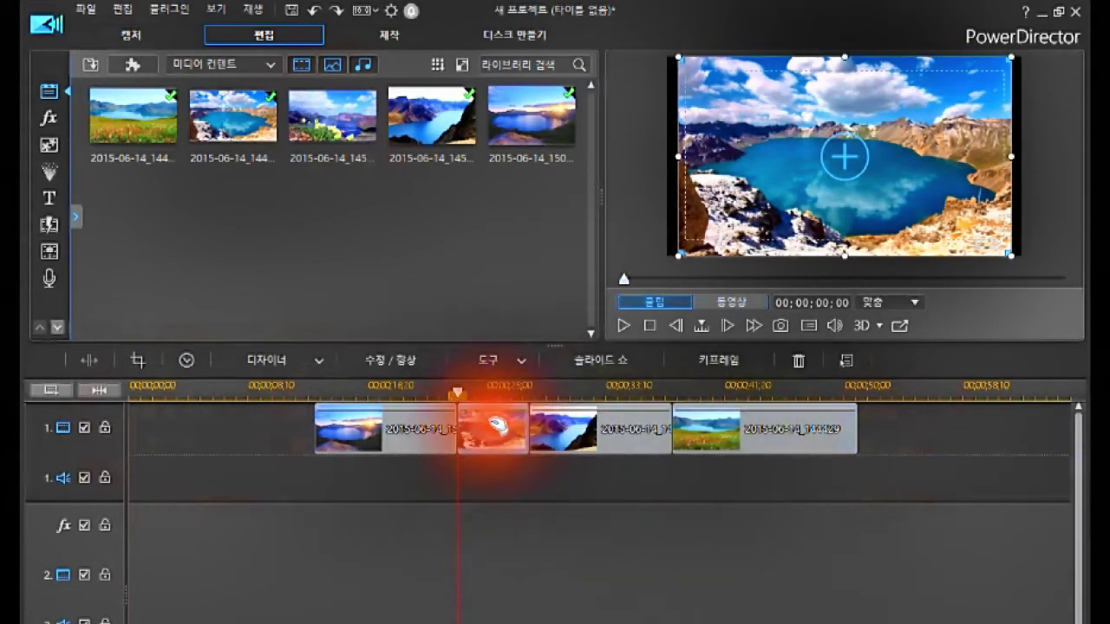
pyautogui.keyDown('ctrl'); pyautogui.click(771, 430); pyautogui.keyUp('ctrl')
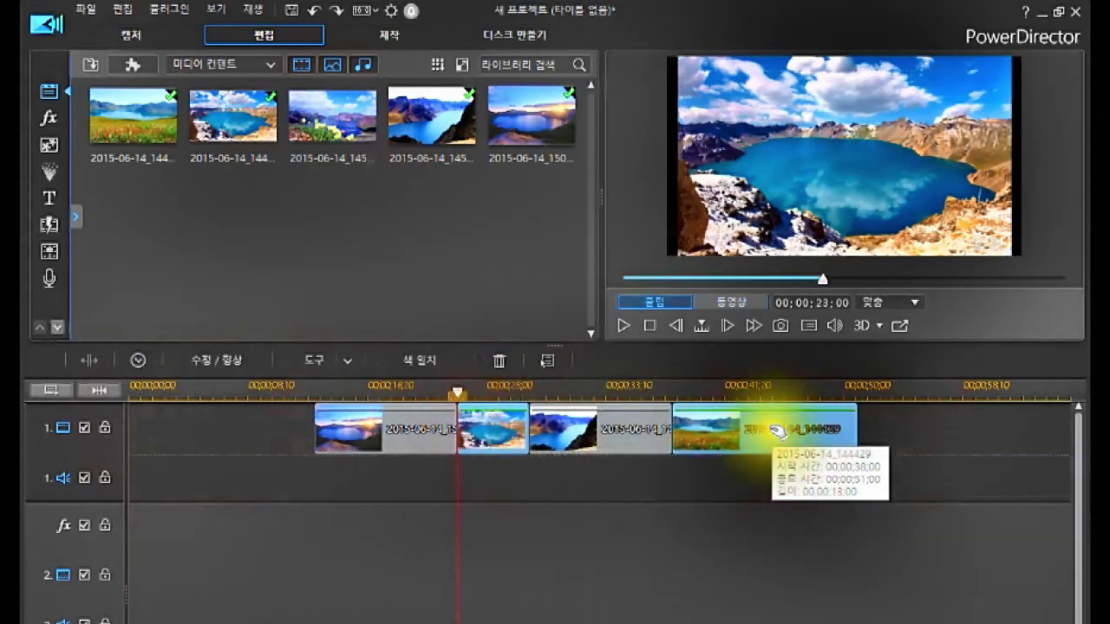
pyautogui.rightClick(774, 434)
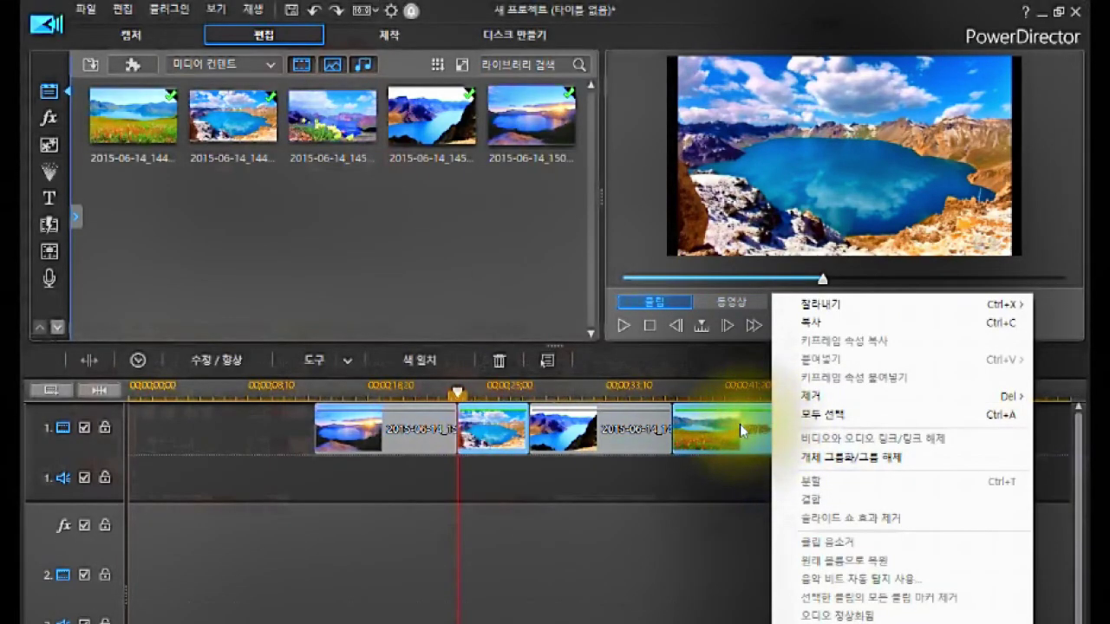
pyautogui.click(500, 365)
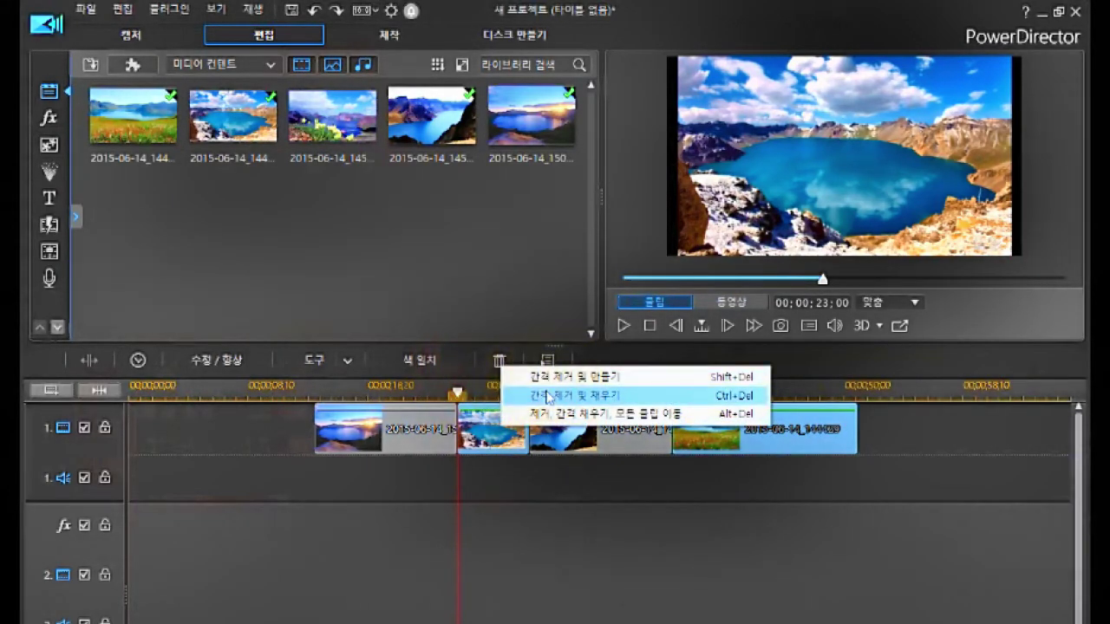
pyautogui.click(548, 396)
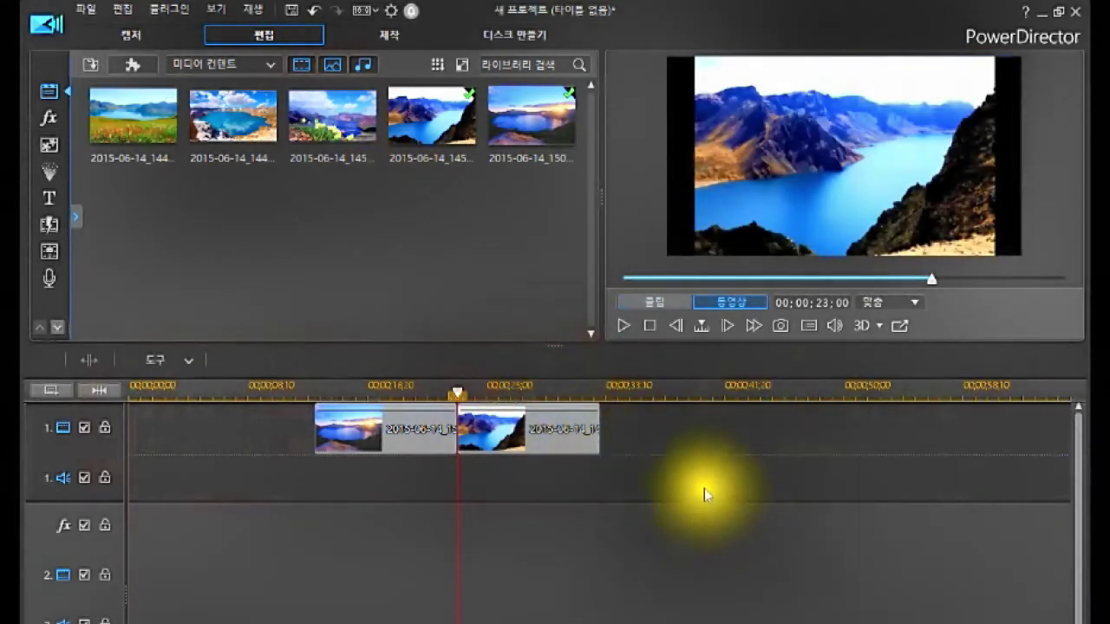
# Step: Select both remaining clips together, and examine the removal options offered for the first one
pyautogui.click(630, 425)
pyautogui.moveTo(631, 421); pyautogui.dragTo(399, 470)
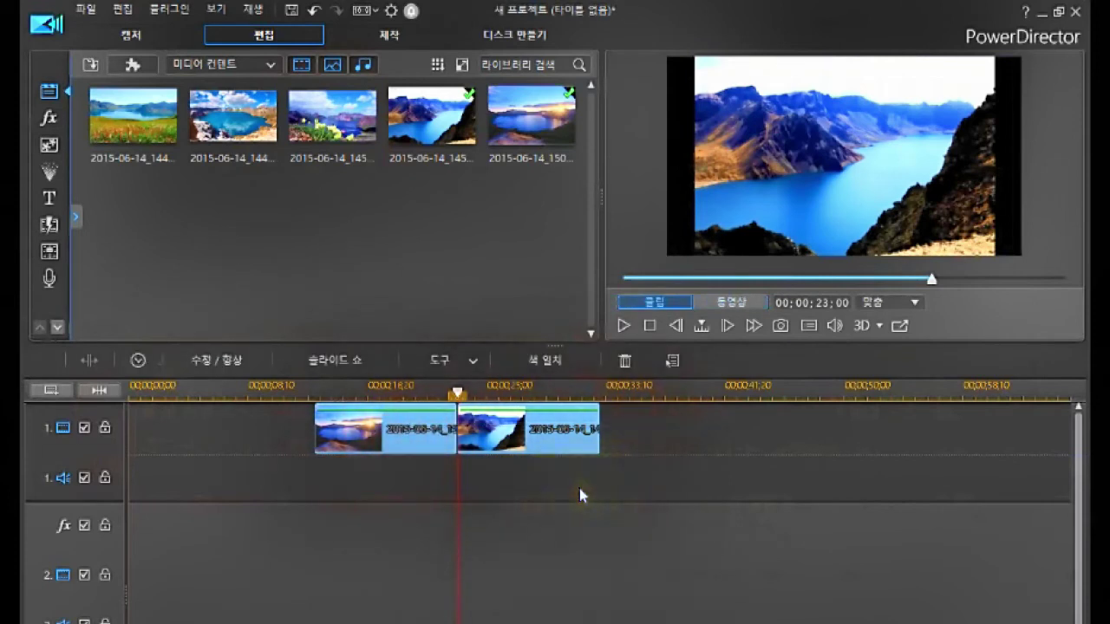
pyautogui.click(413, 434)
pyautogui.rightClick(411, 432)
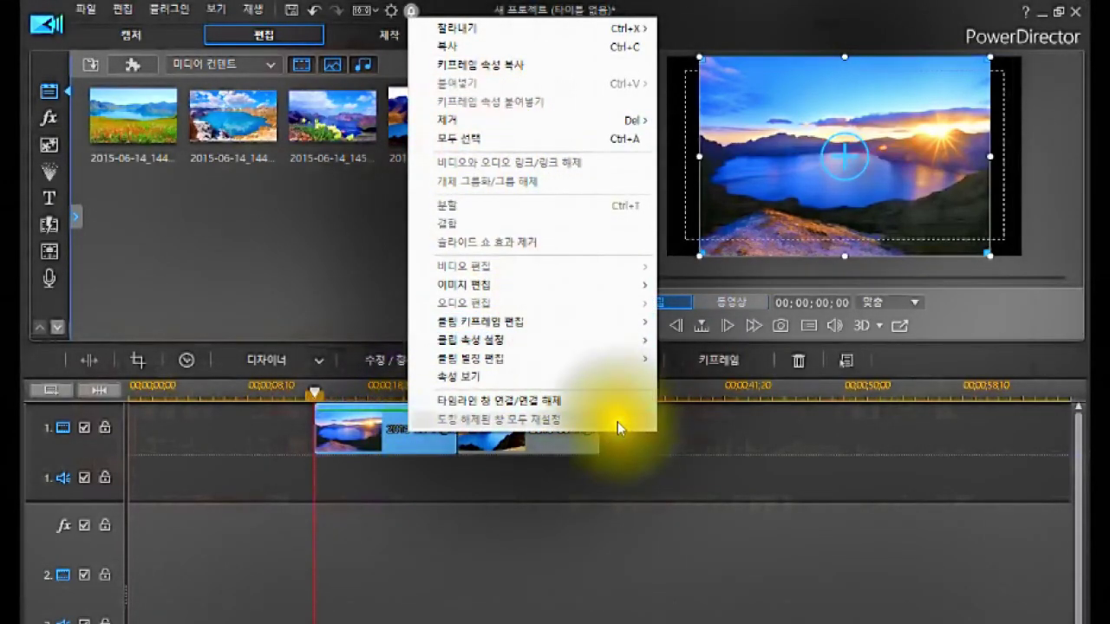
pyautogui.click(464, 123)
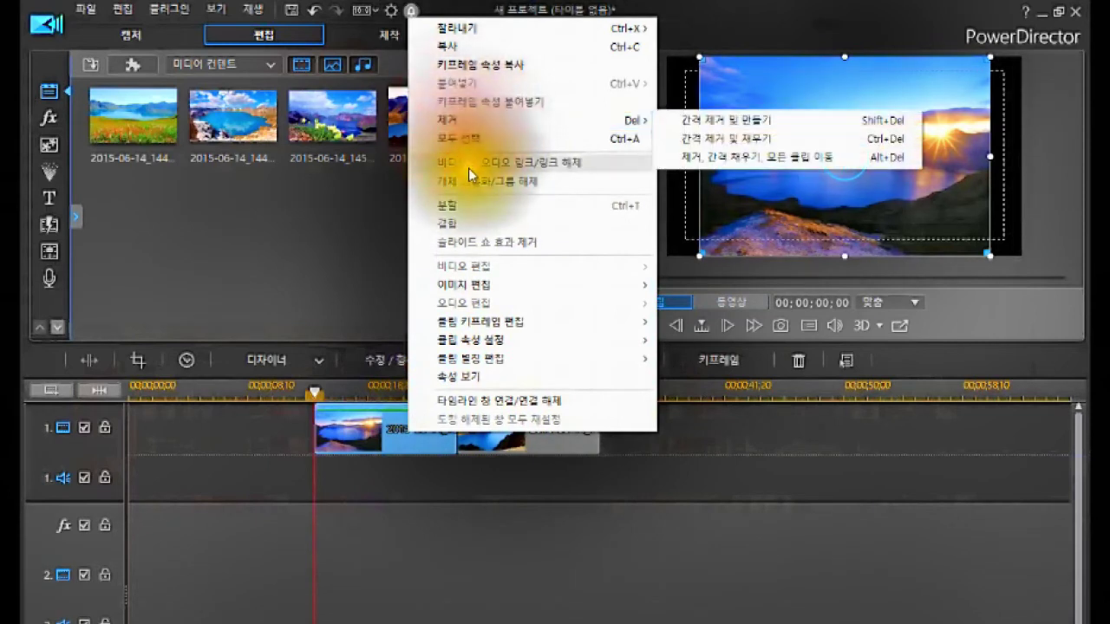
pyautogui.click(464, 115)
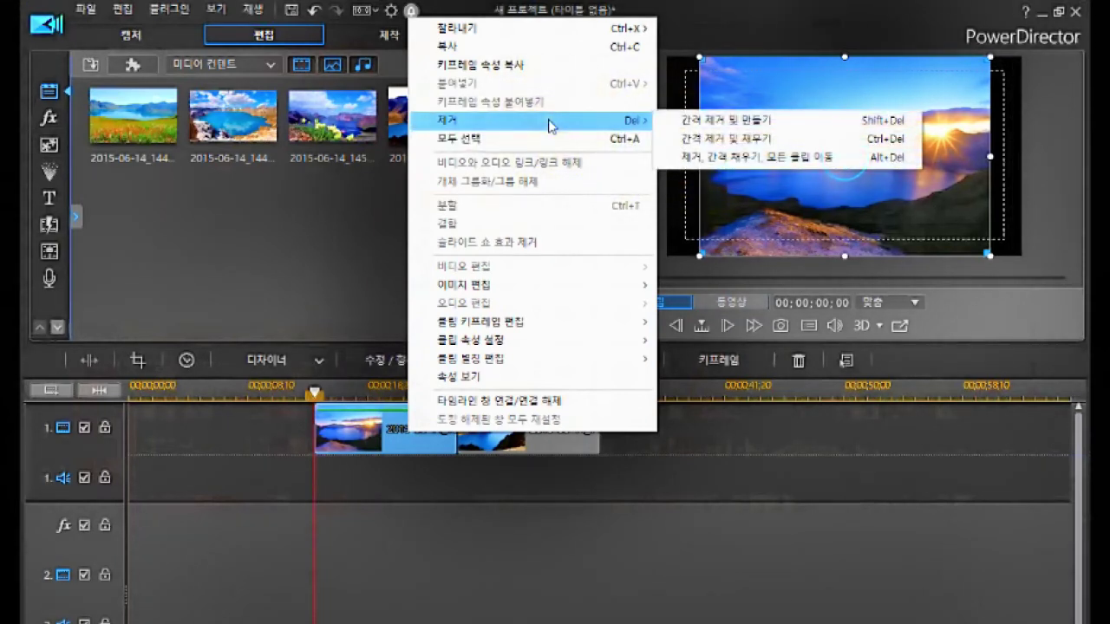
pyautogui.click(365, 425)
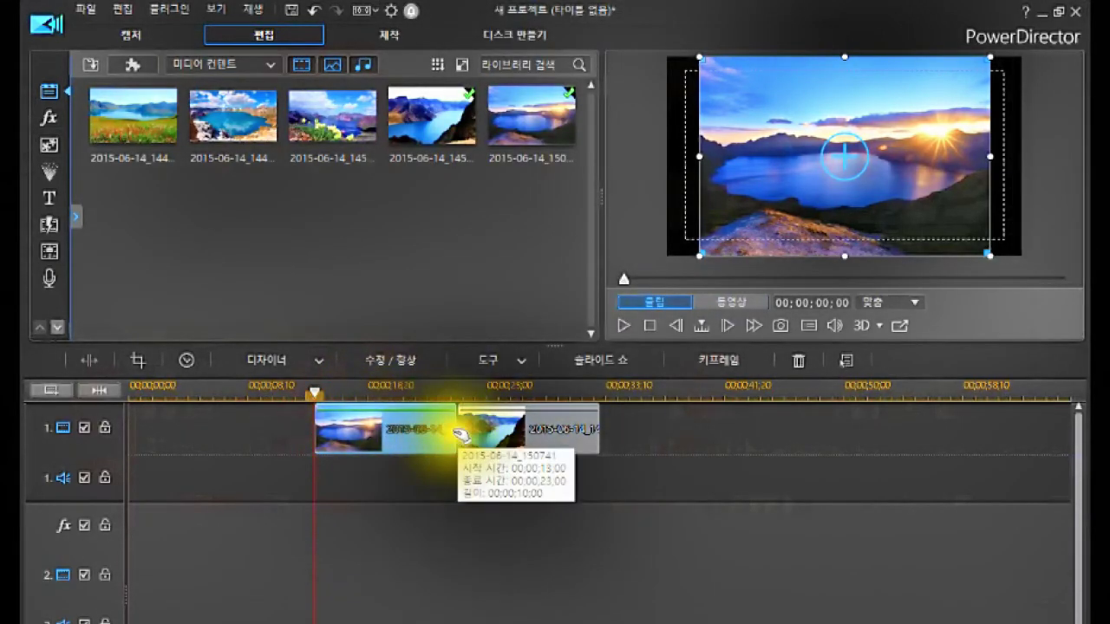
# Step: Remove the first of the two remaining clips on video track 1 with the Remove and Fill Gap option
pyautogui.click(422, 431)
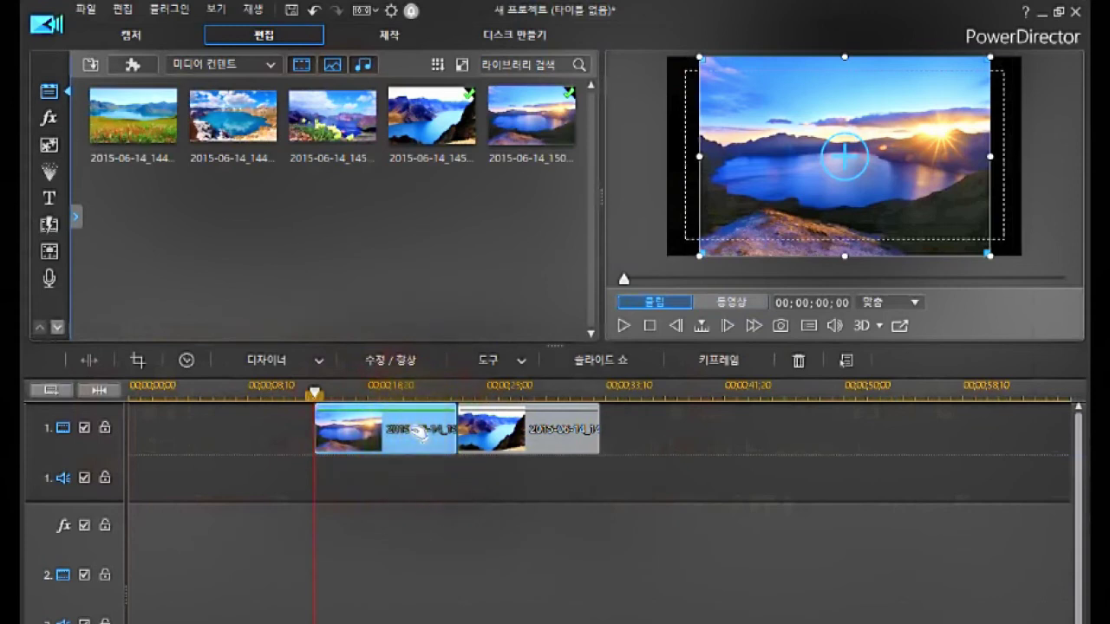
pyautogui.click(420, 431)
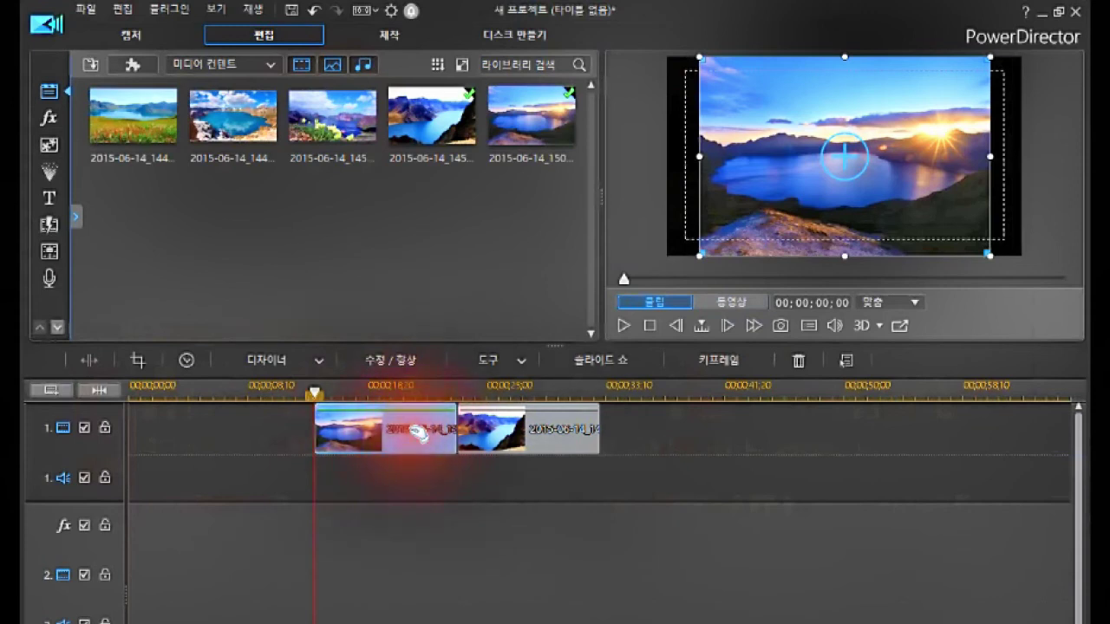
pyautogui.press('Delete')
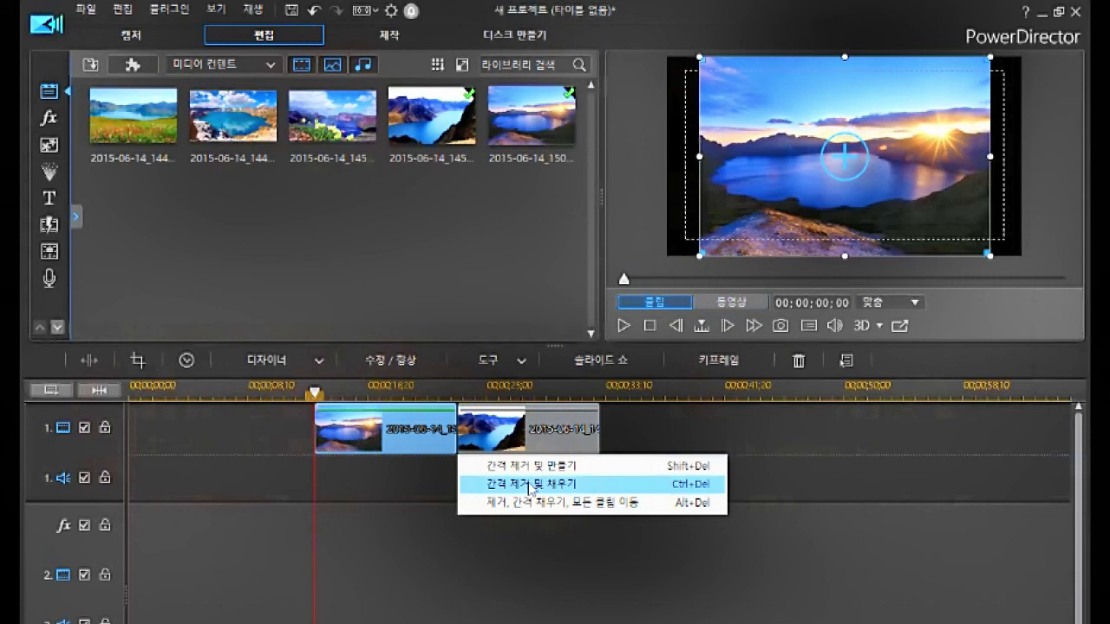
pyautogui.click(529, 486)
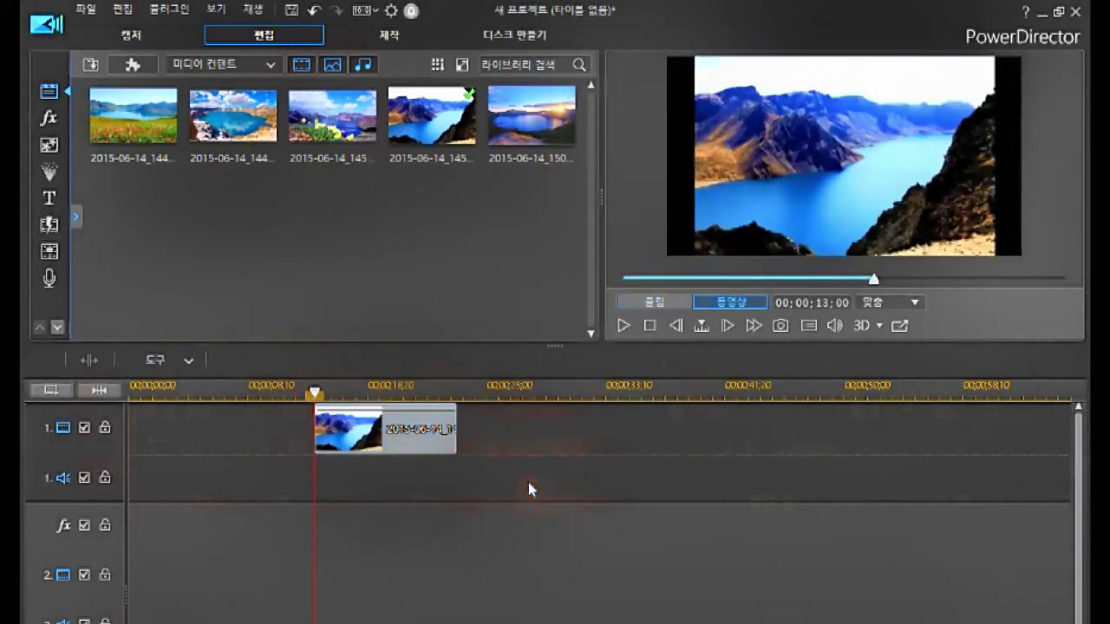
# Step: Select the last remaining clip on video track 1
pyautogui.click(446, 425)
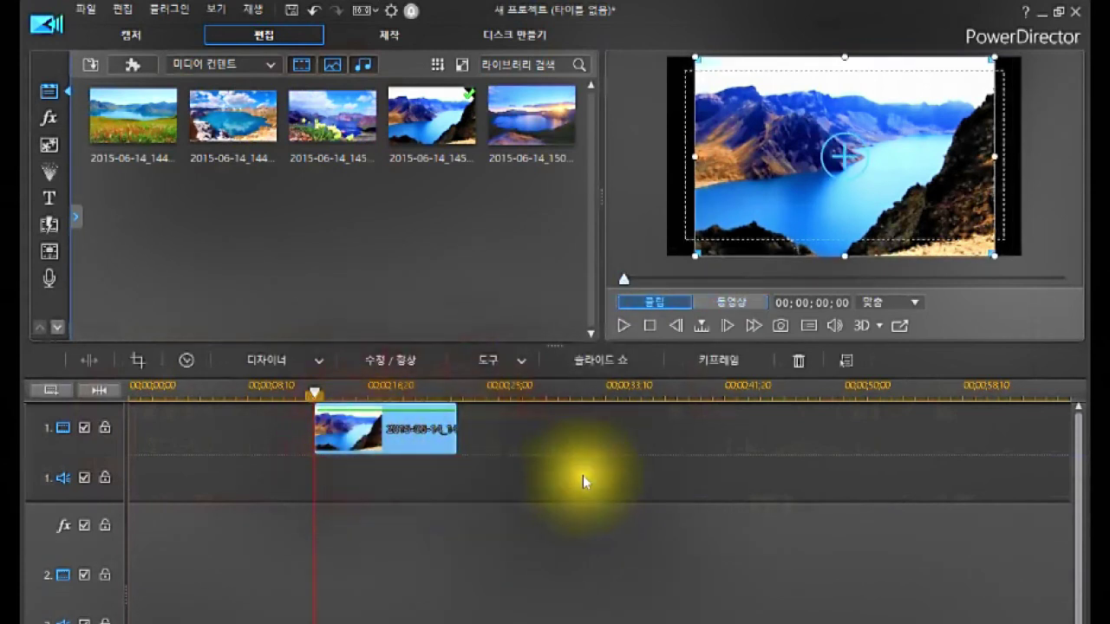
pyautogui.click(493, 421)
pyautogui.click(416, 433)
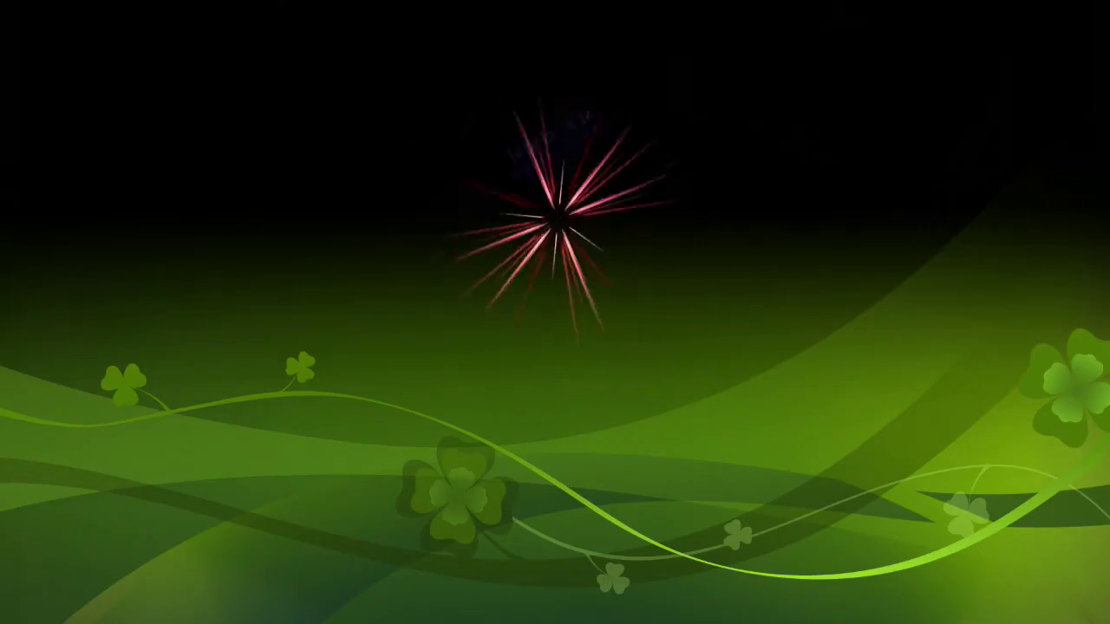